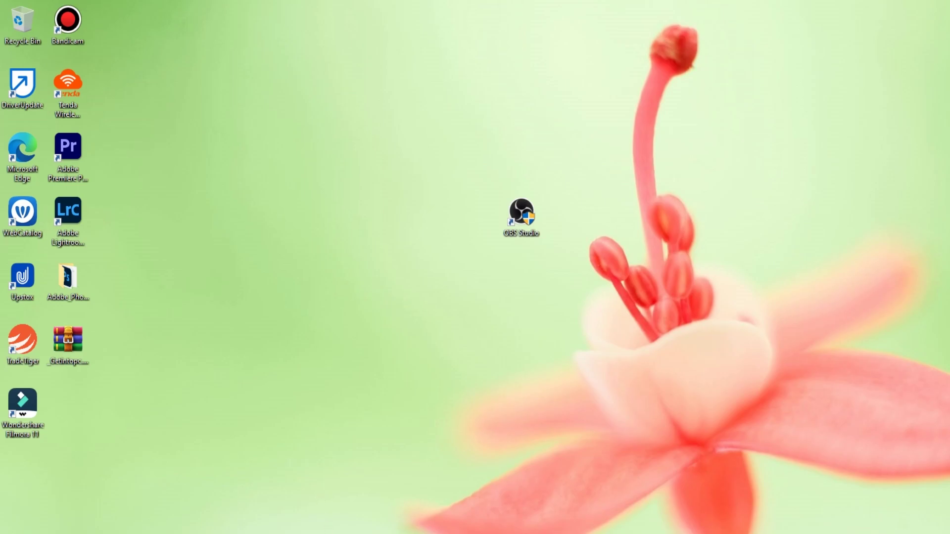
Restore the Lightroom Classic Library window from the Windows taskbar
click(332, 489)
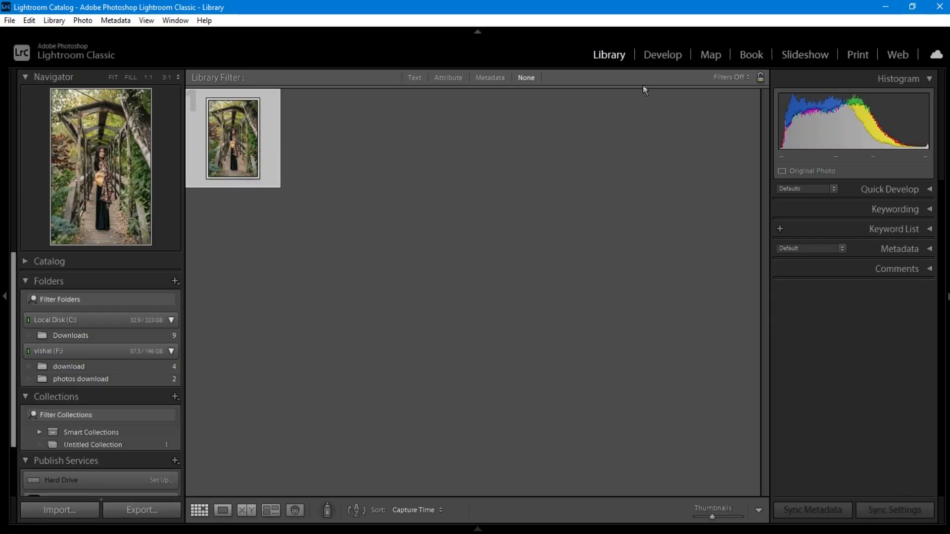
Open the bridge portrait in Develop with the module bar hidden and the Basic panel expanded
click(648, 55)
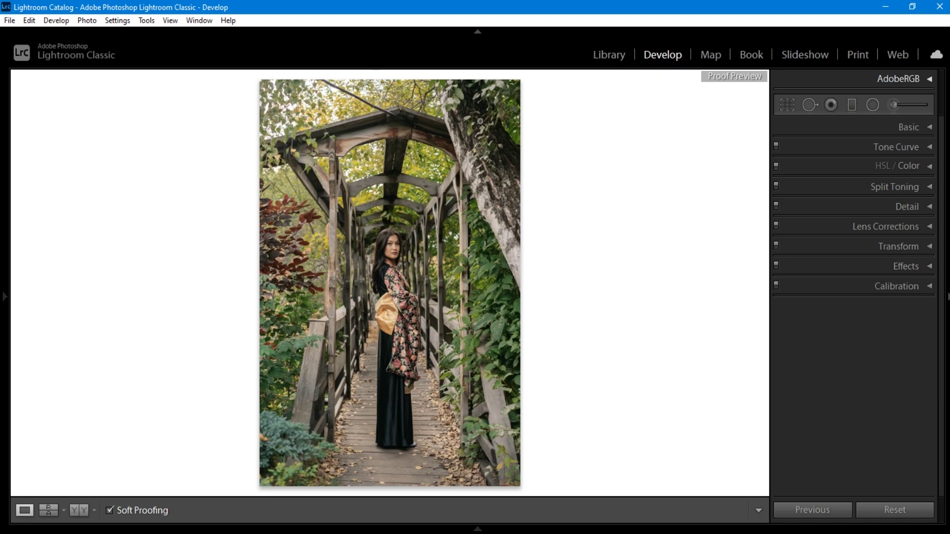
click(479, 31)
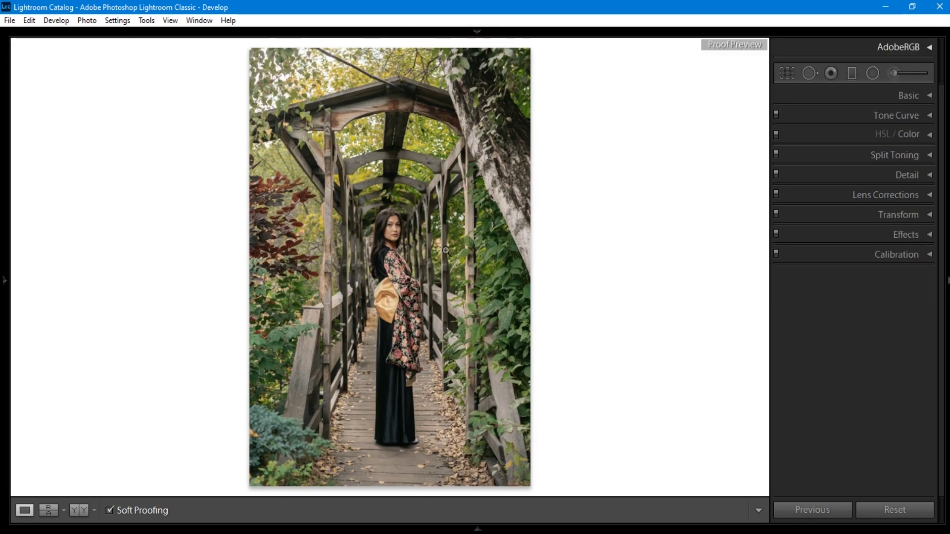
click(908, 101)
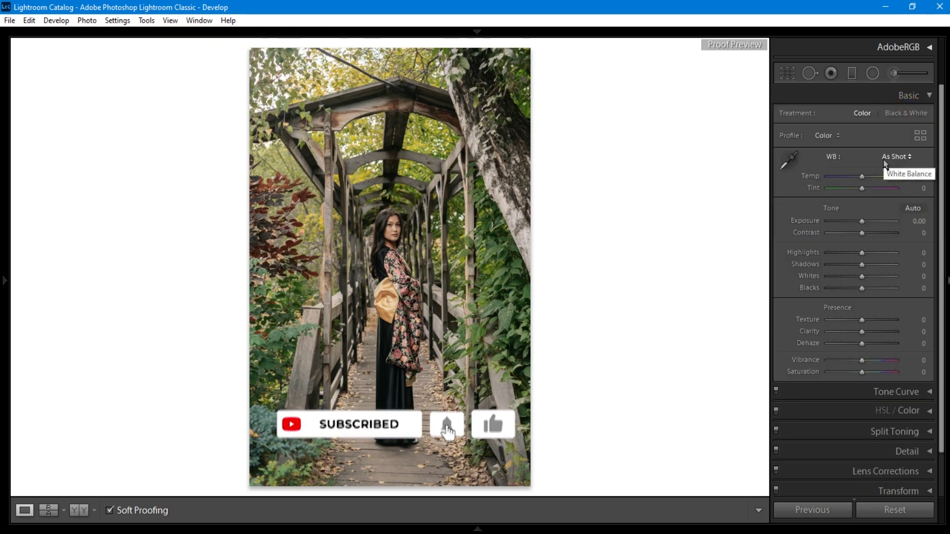
Set white balance Temp to +10 and create a soft-proof copy, suppressing the prompt
drag(862, 176, 865, 177)
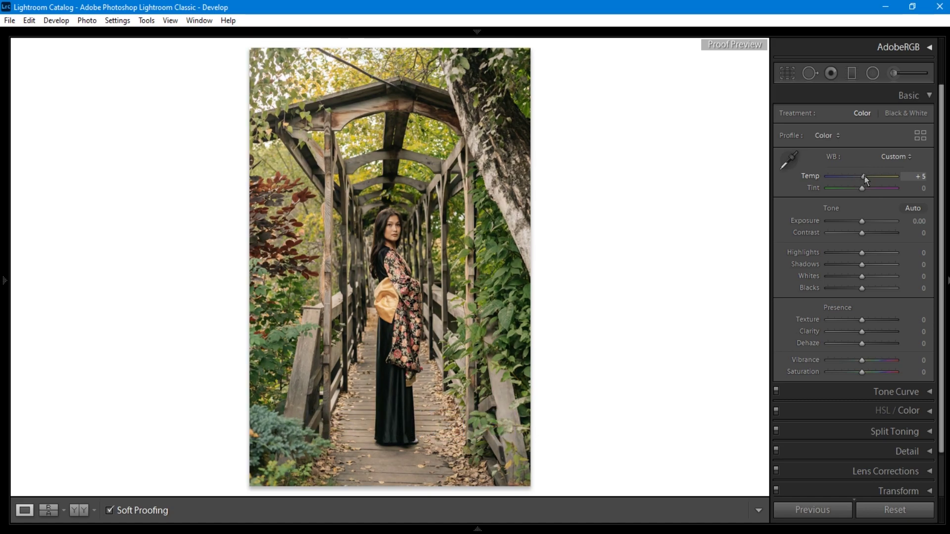
drag(865, 176, 865, 176)
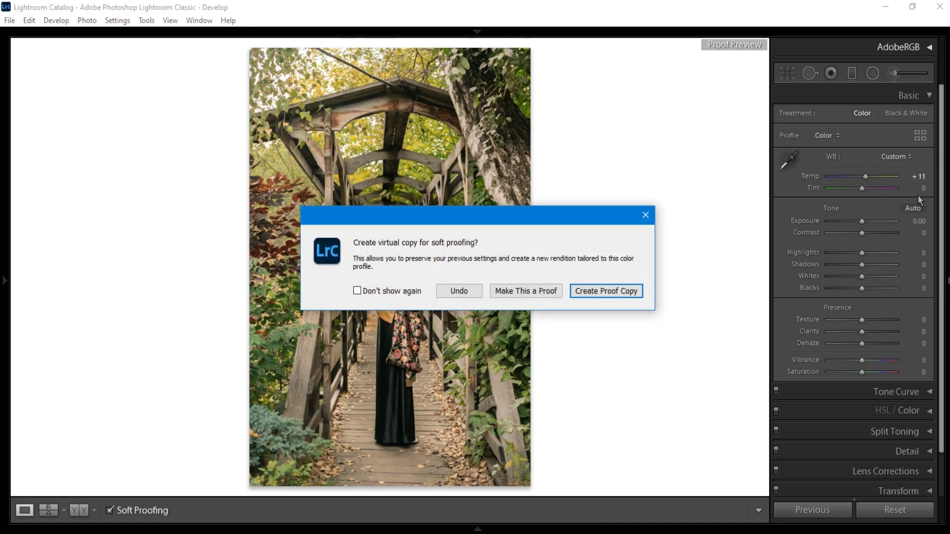
click(646, 214)
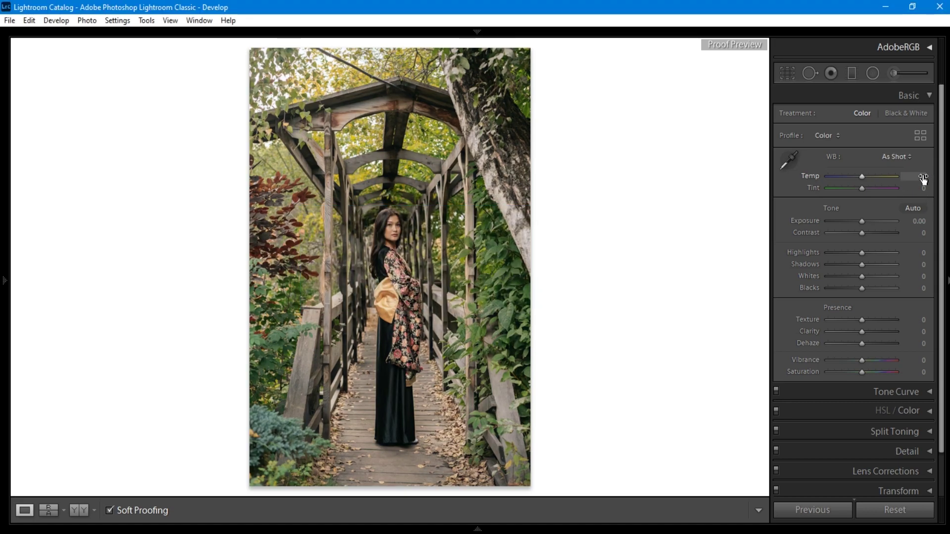
click(923, 177)
text(10)
key(Return)
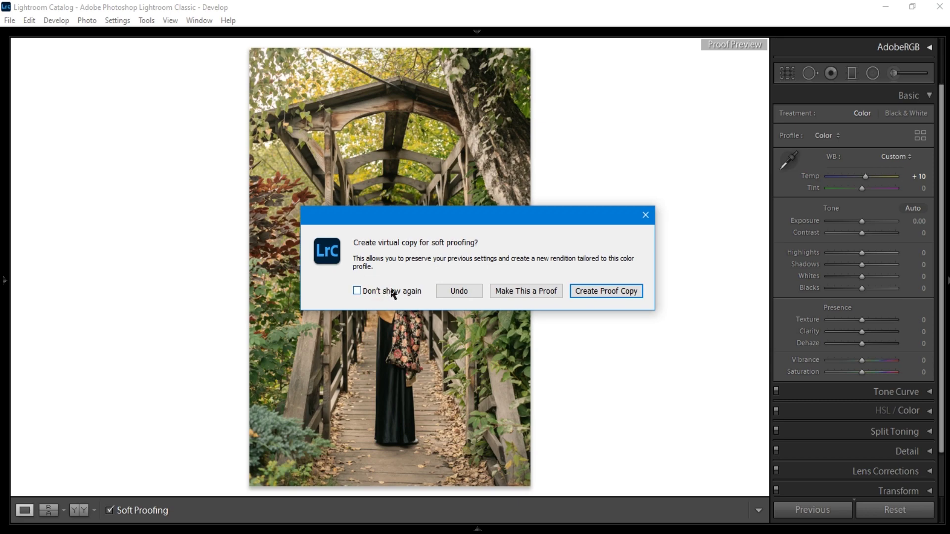
click(379, 289)
click(588, 300)
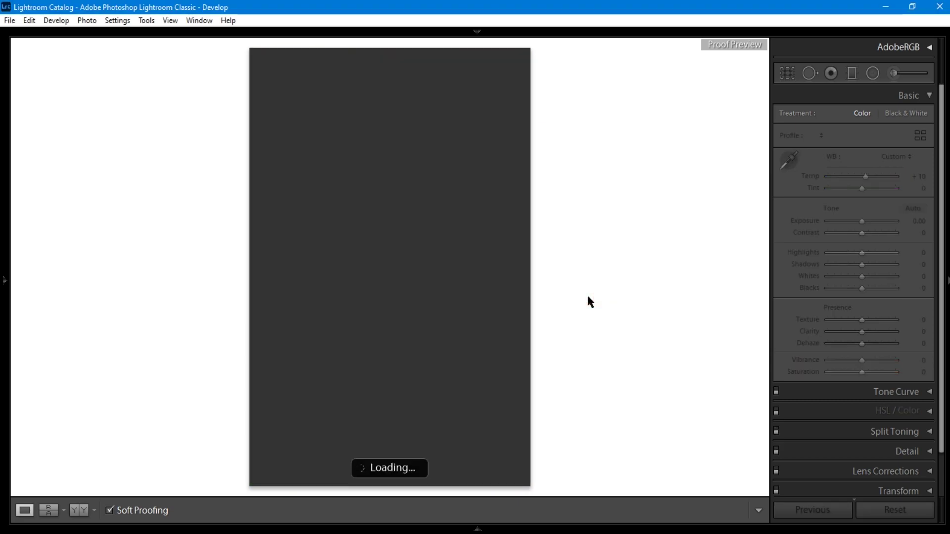
Set Tint +1, Exposure +0.30, Contrast −20 and Highlights +20
click(920, 188)
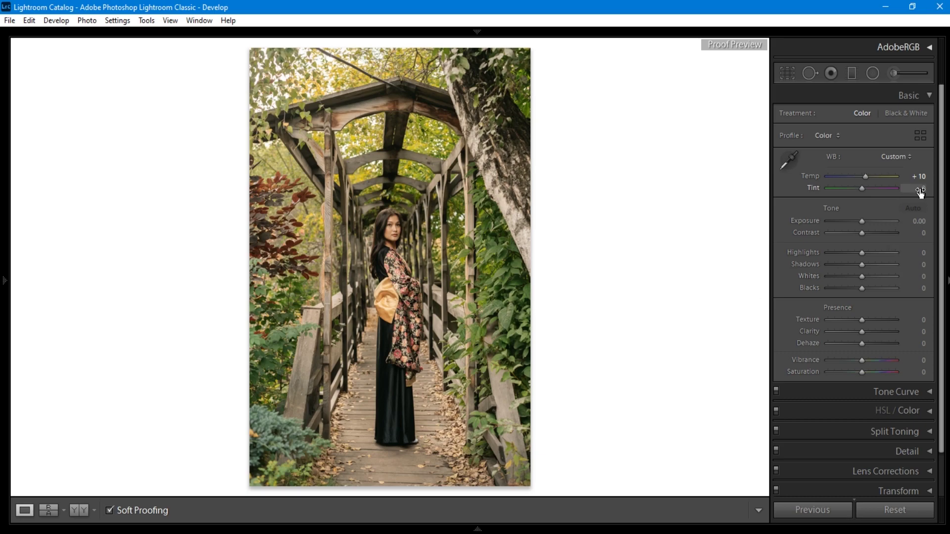
text(1)
click(606, 216)
drag(862, 221, 863, 221)
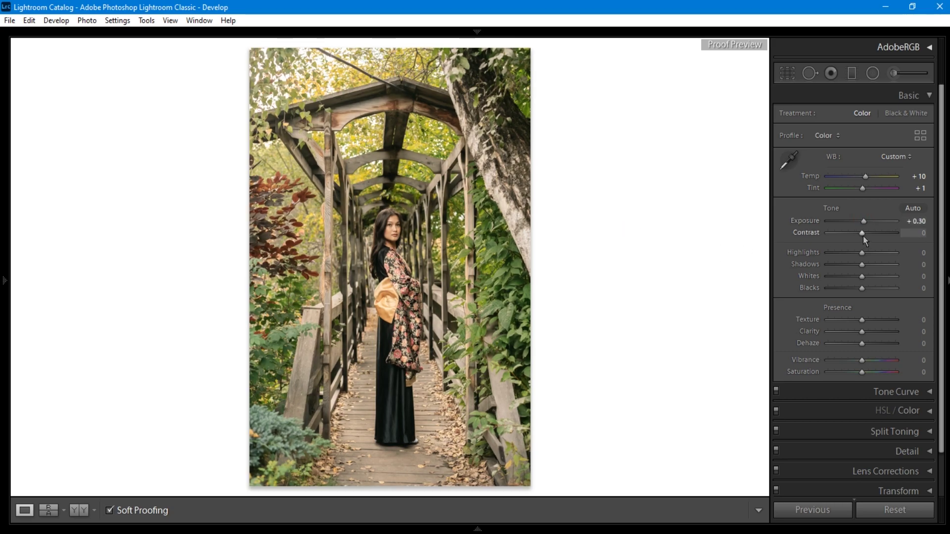
drag(861, 233, 856, 234)
key(Down)
click(861, 253)
key(Up)
key(Up)
key(Up)
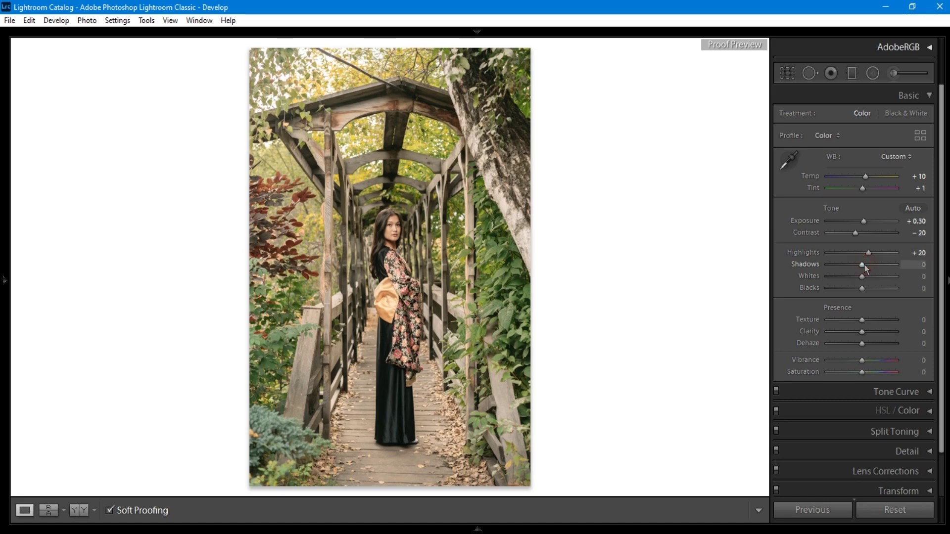
Lift Shadows to +40, pull Whites to −21 and set Blacks to −1
key(Up)
key(Up)
key(Up)
key(Up)
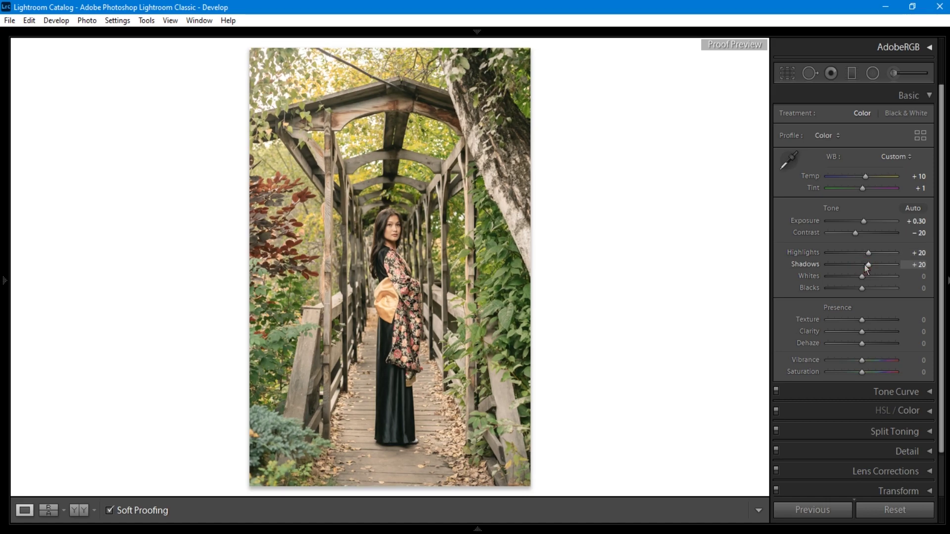
key(Up)
key(Up)
key(Up)
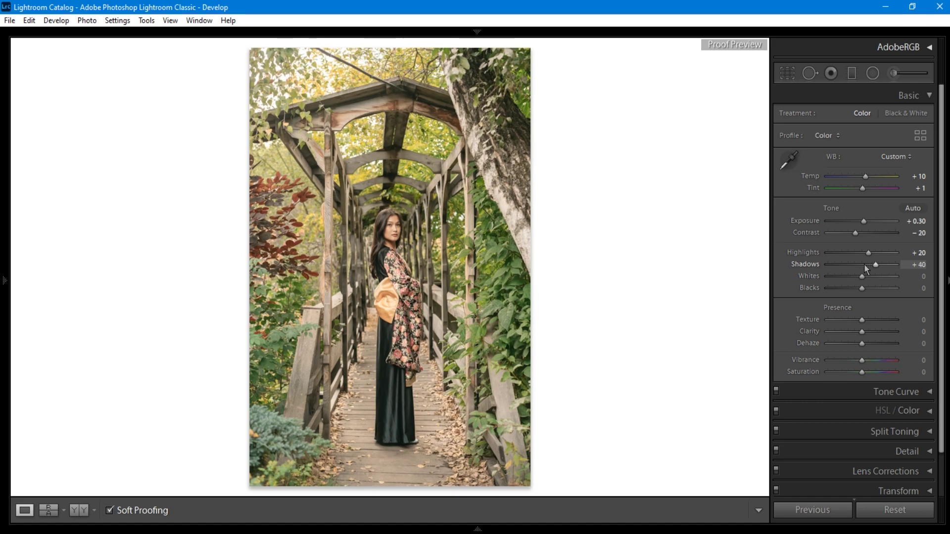
click(854, 276)
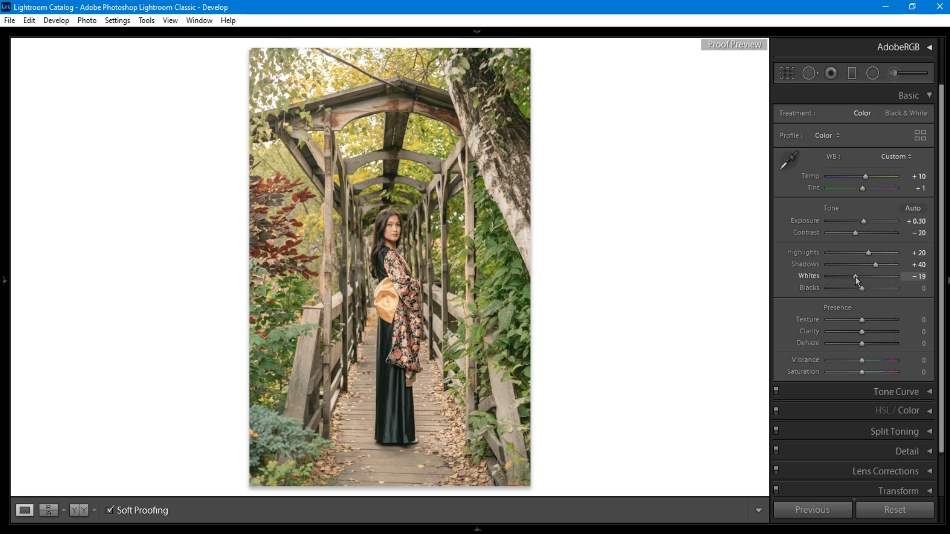
drag(856, 278, 853, 278)
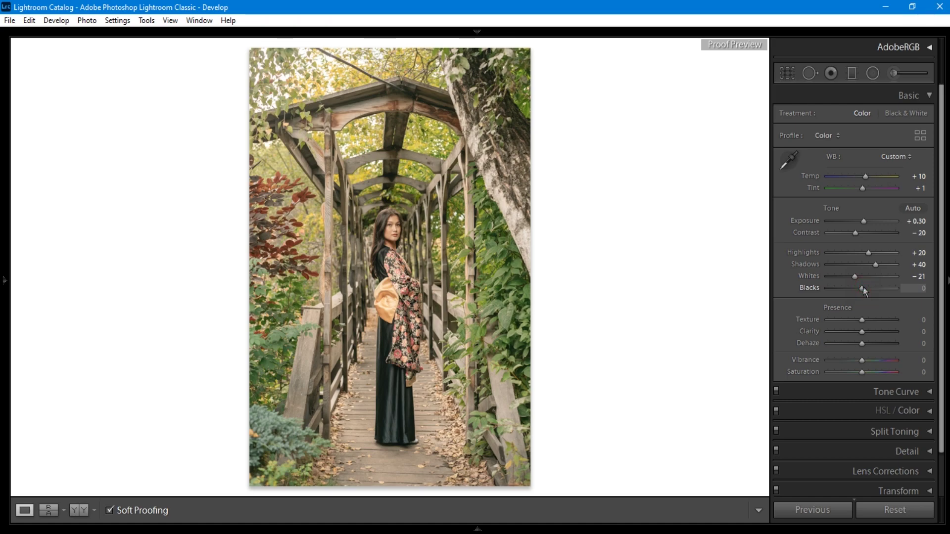
key(Up)
key(Up)
drag(865, 291, 863, 291)
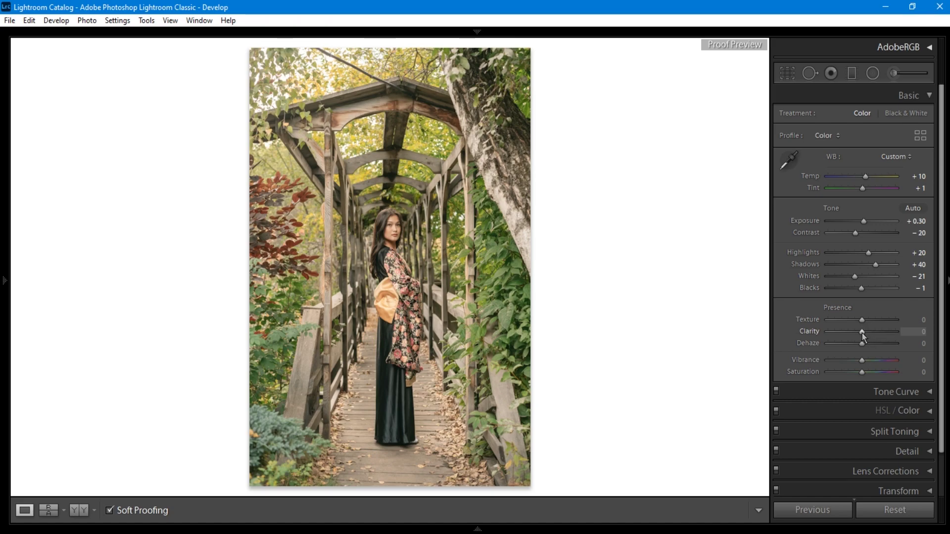
Add +10 Clarity and +10 Dehaze, raise Vibrance to +30 and lower Saturation
drag(862, 333, 865, 346)
key(Up)
key(Up)
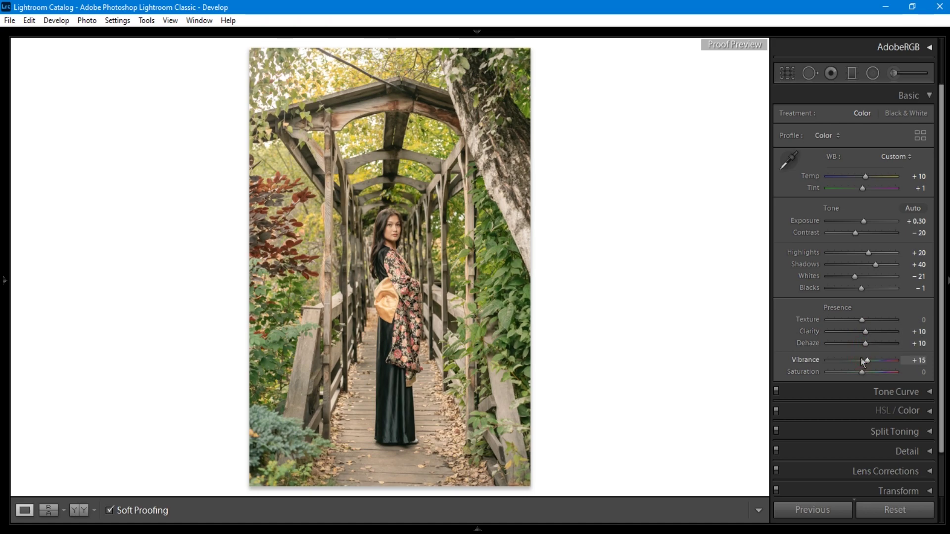
key(Up)
key(Up)
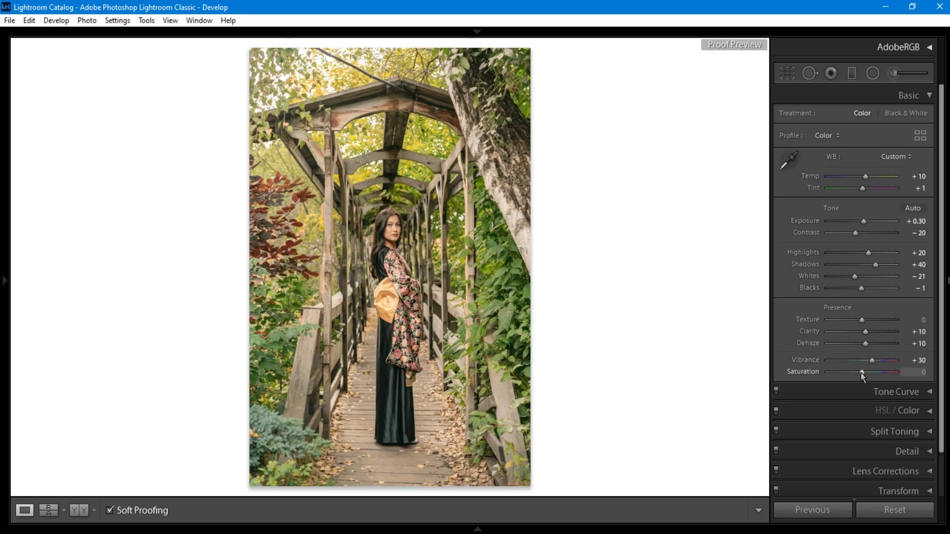
key(Down)
key(Down)
key(Down)
key(Down)
In Tone Curve region sliders, pull the Highlights region to −10
click(901, 391)
click(831, 314)
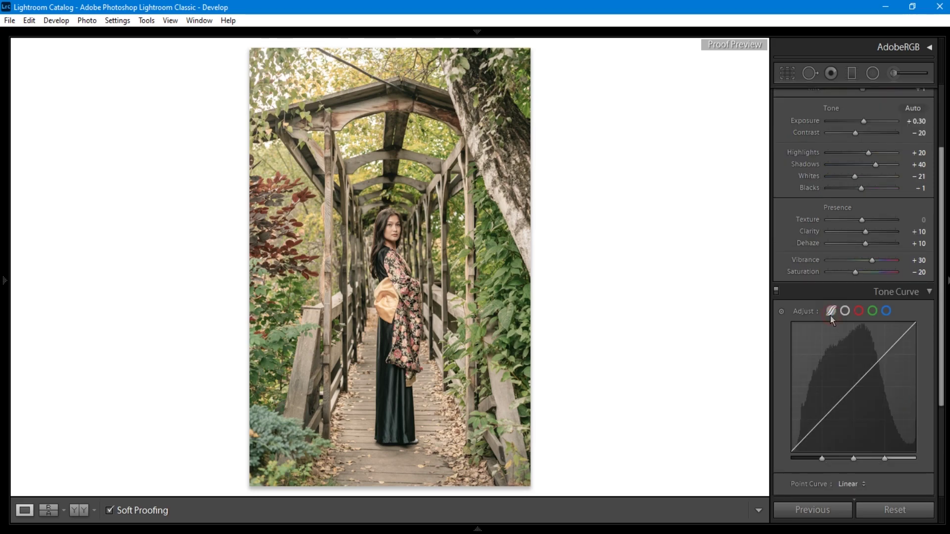
scroll(844, 345, down, 3)
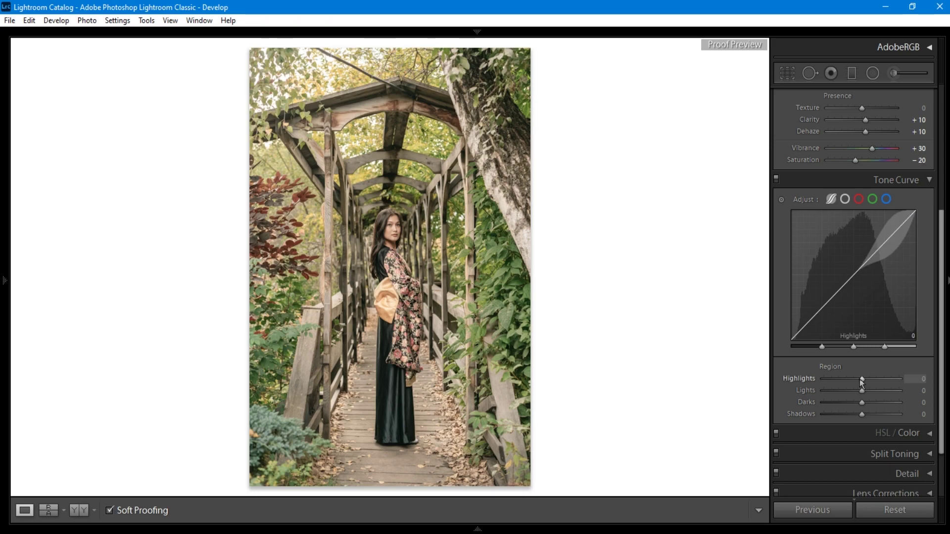
scroll(860, 379, down, 2)
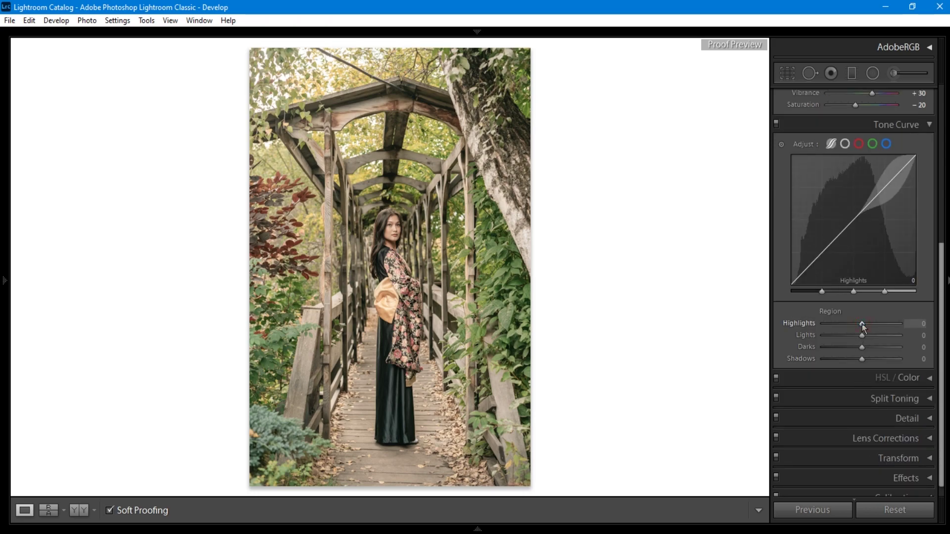
drag(862, 324, 858, 324)
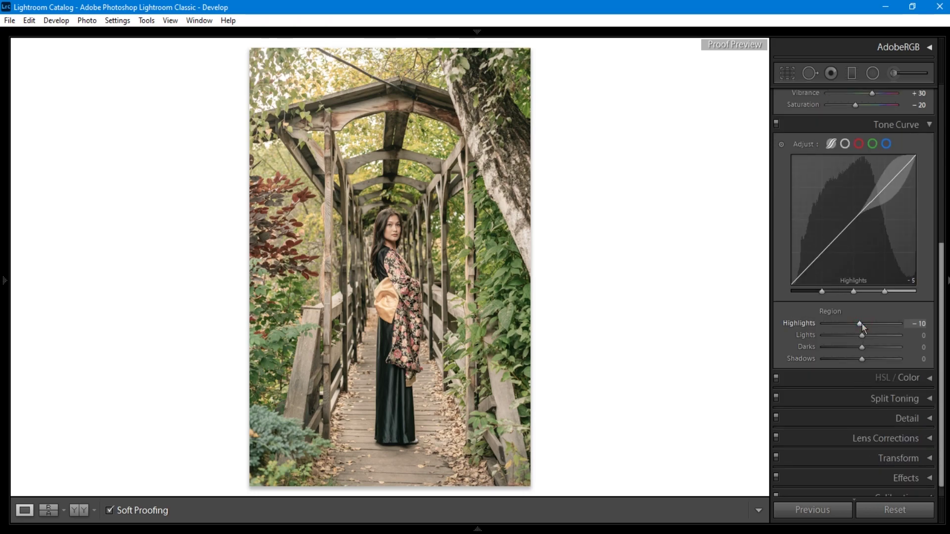
On the point curve, raise the black point to fade the shadows, input 4
click(845, 144)
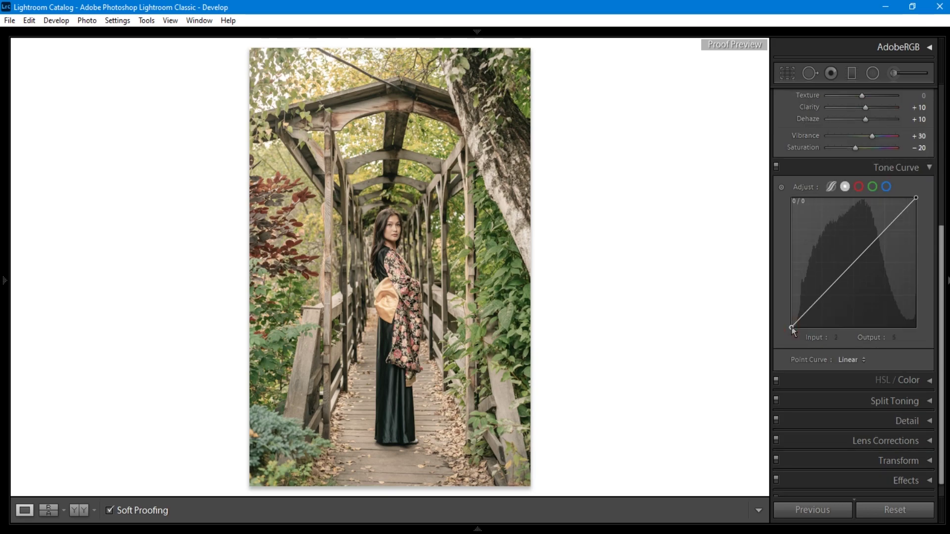
drag(792, 328, 791, 320)
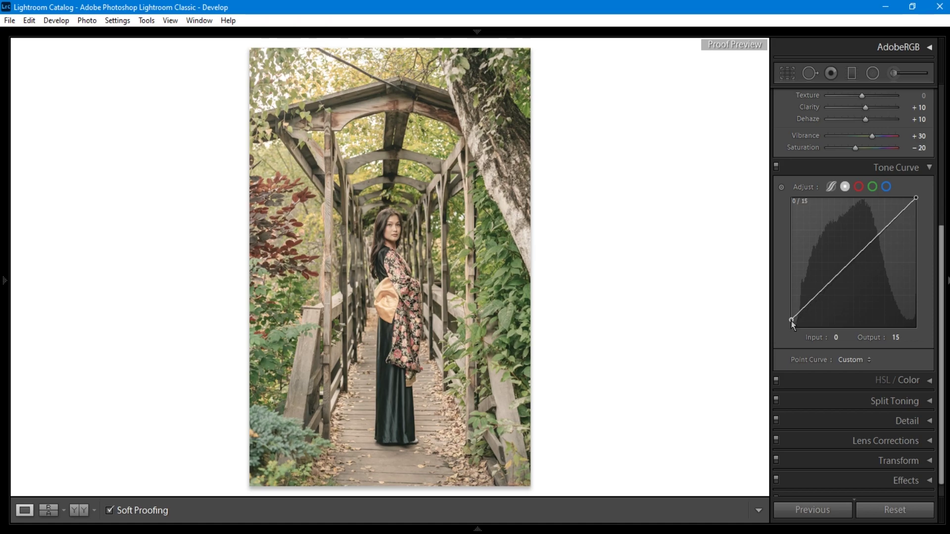
drag(792, 320, 792, 315)
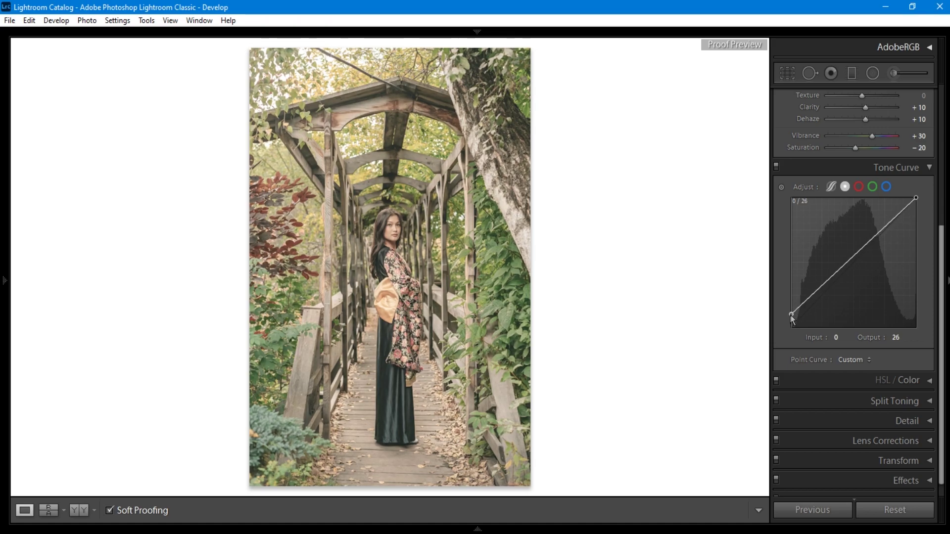
click(836, 338)
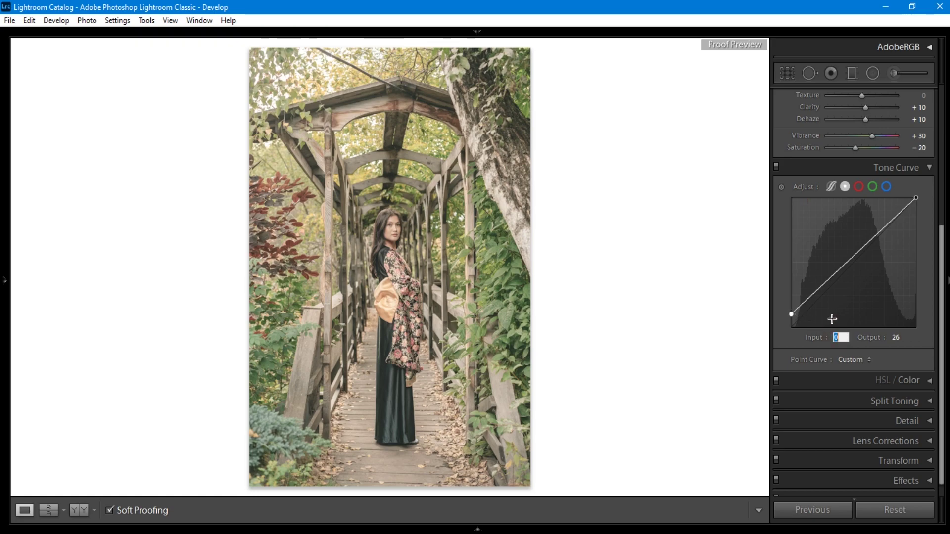
text(4)
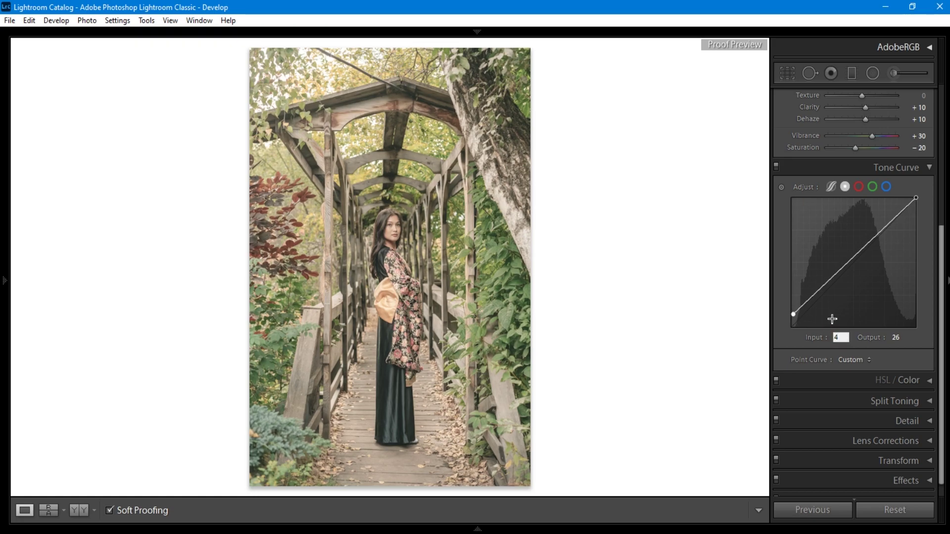
Add shadow, midtone and highlight curve points, setting the shadow point to 60 / 44
click(819, 291)
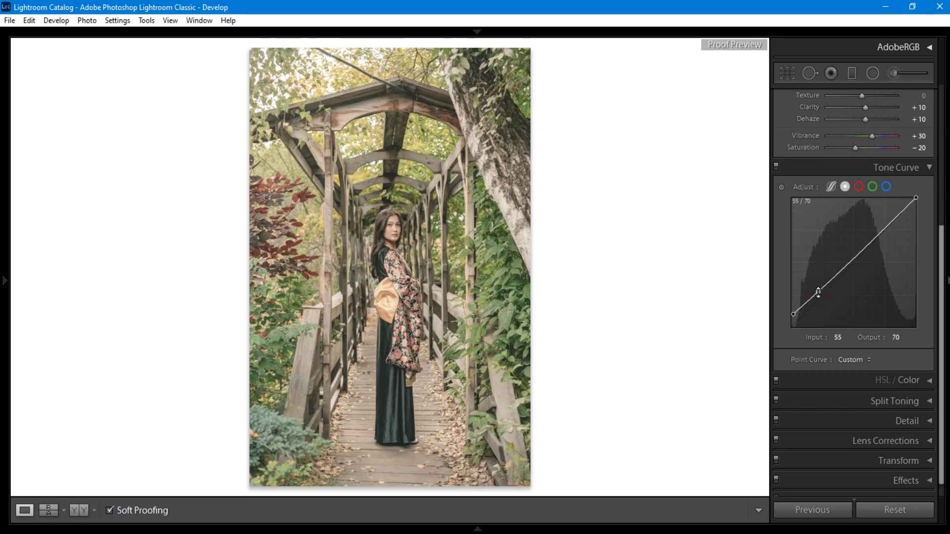
click(854, 263)
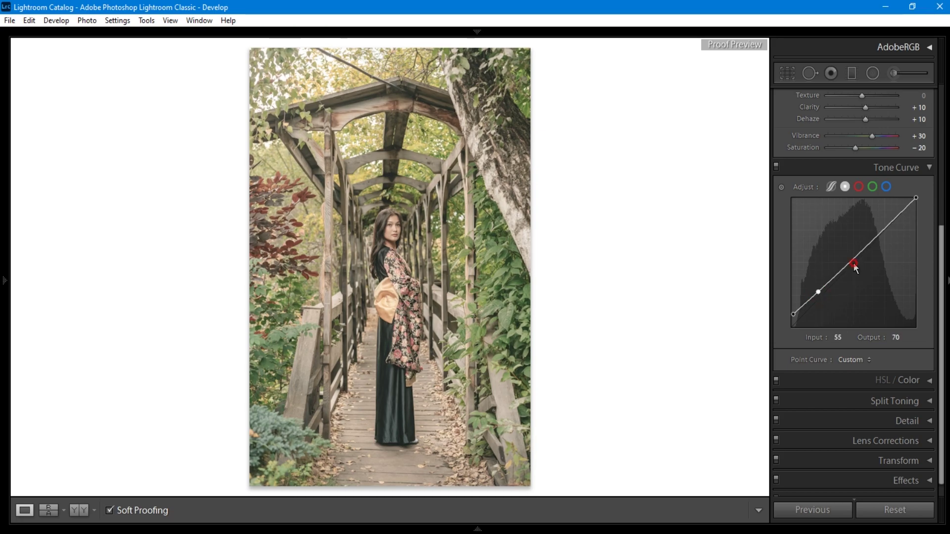
click(887, 231)
drag(818, 292, 817, 292)
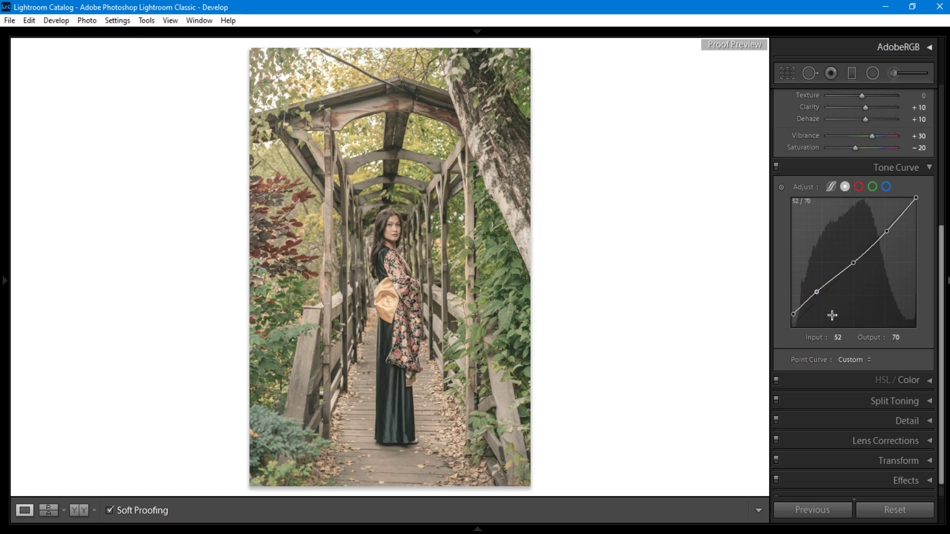
double_click(838, 338)
text(6)
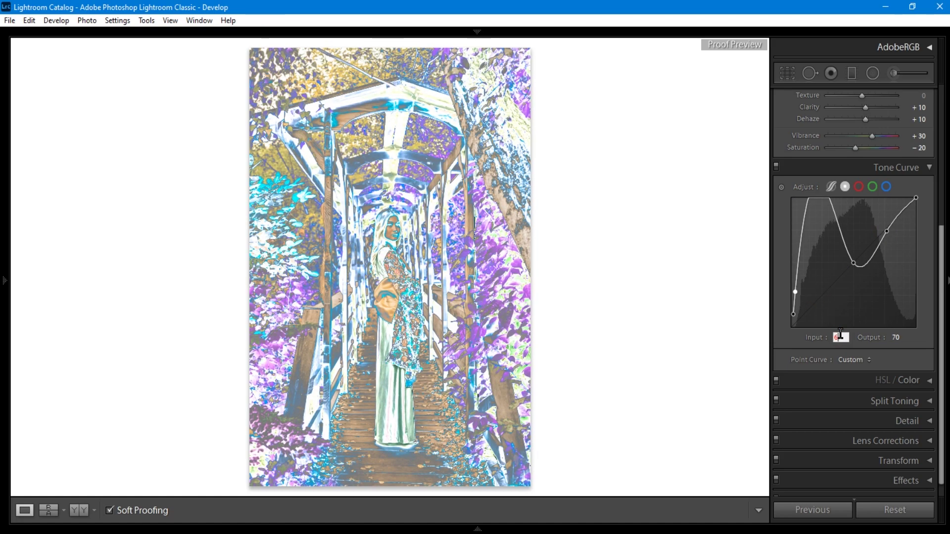
text(0)
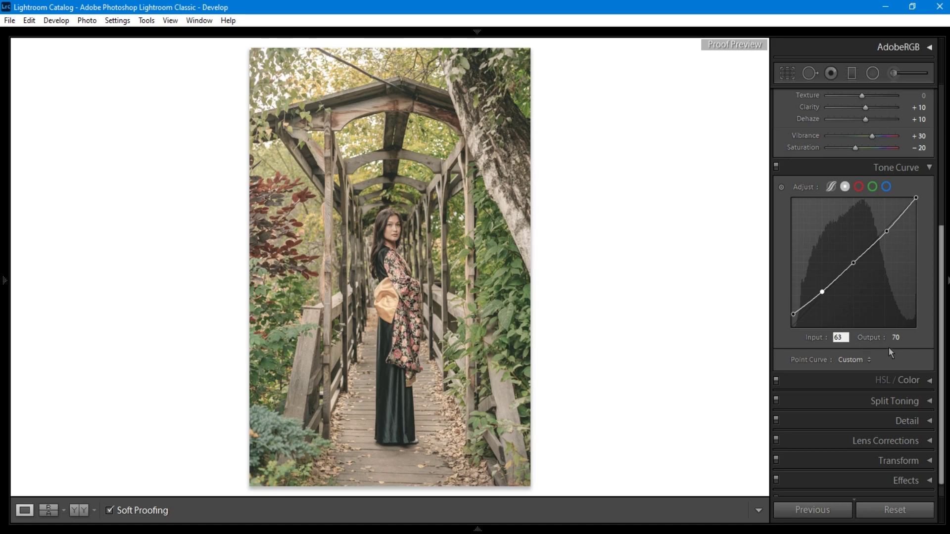
double_click(895, 337)
text(44)
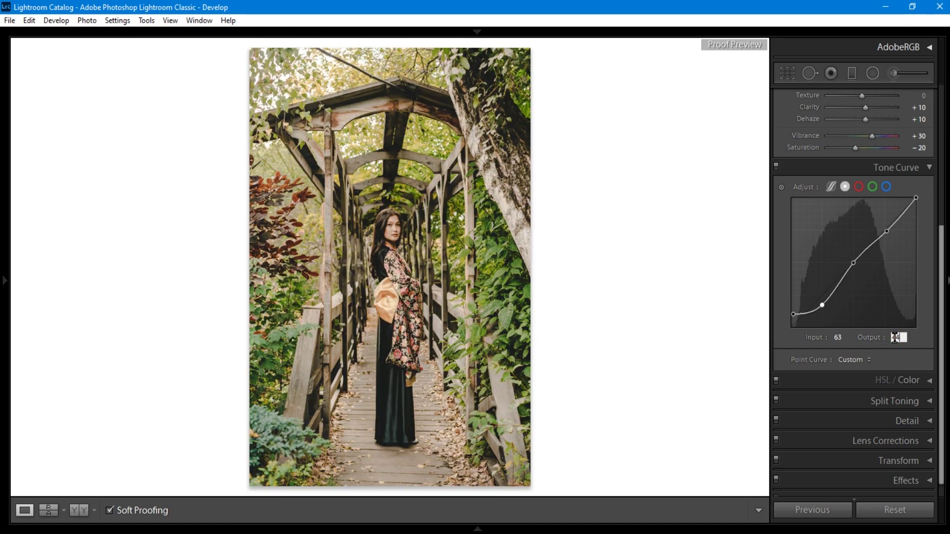
Set the midtone curve point to input 129, output 127
click(853, 263)
double_click(840, 337)
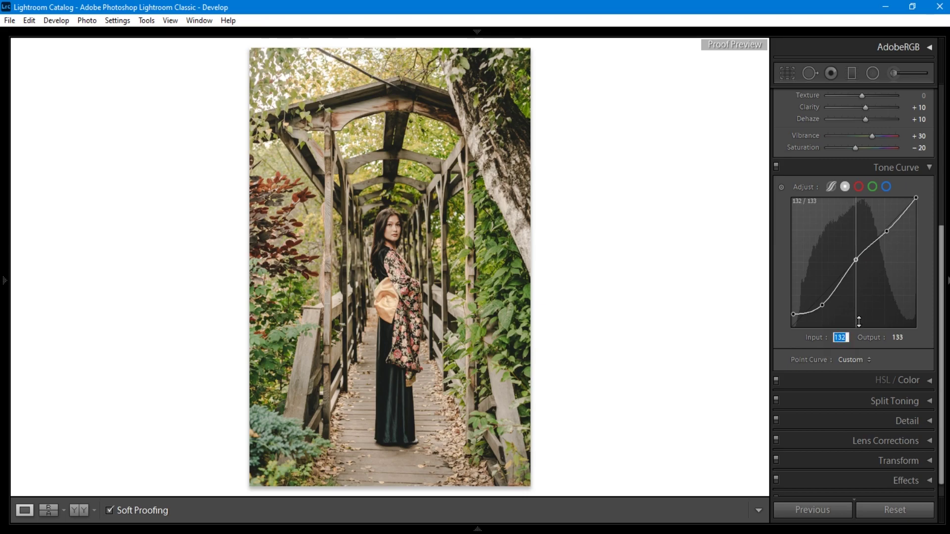
text(129)
key(Return)
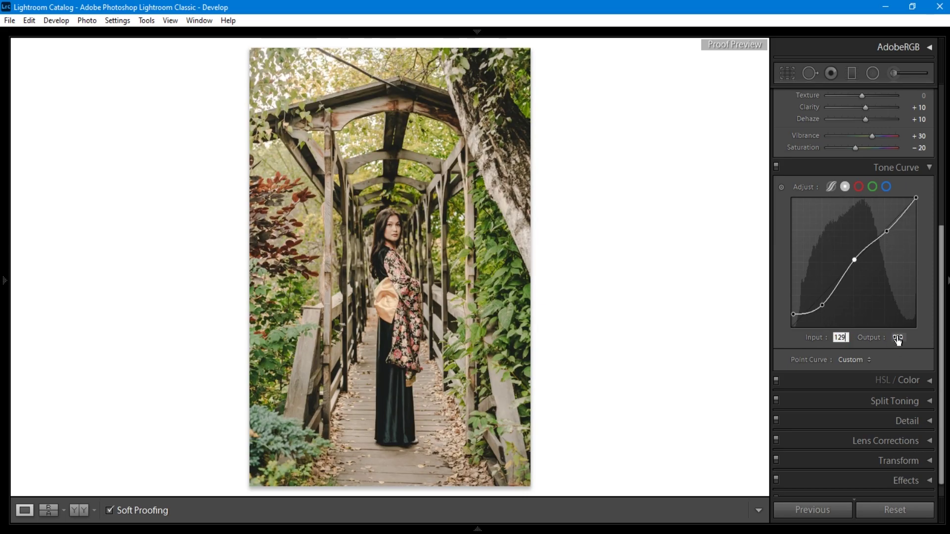
double_click(897, 337)
text(127)
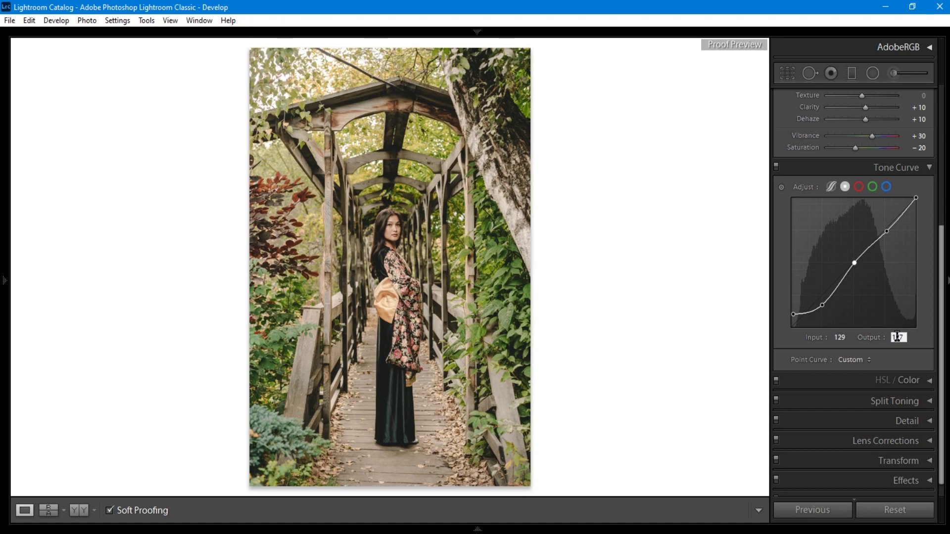
key(Return)
Set the highlight curve point to input 196, output 190
click(887, 232)
double_click(839, 337)
text(196)
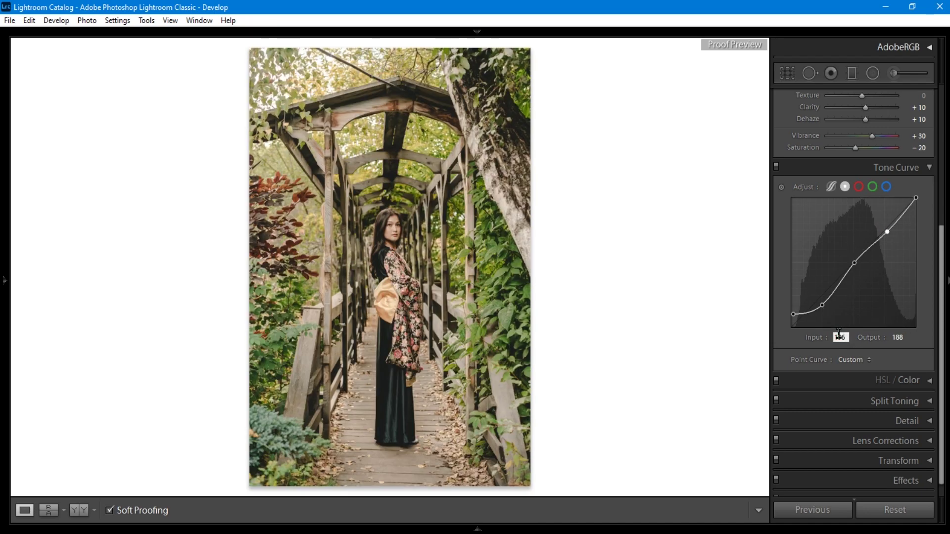
key(Return)
double_click(897, 337)
text(1)
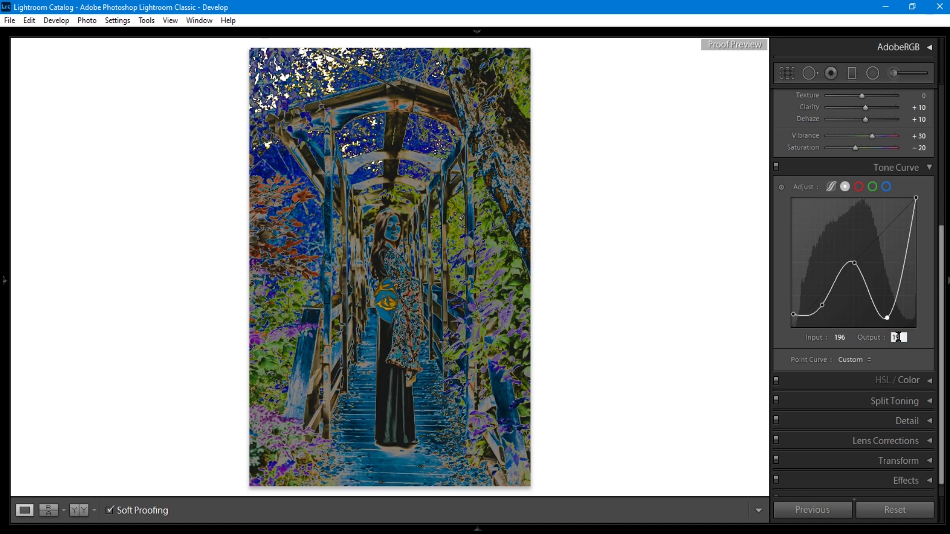
text(90)
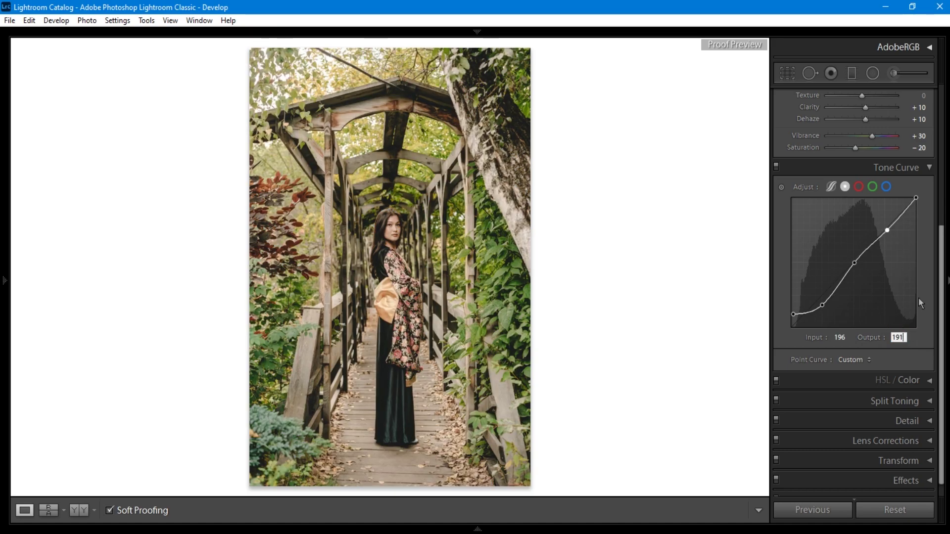
Lower the curve's white point output to 248
click(915, 199)
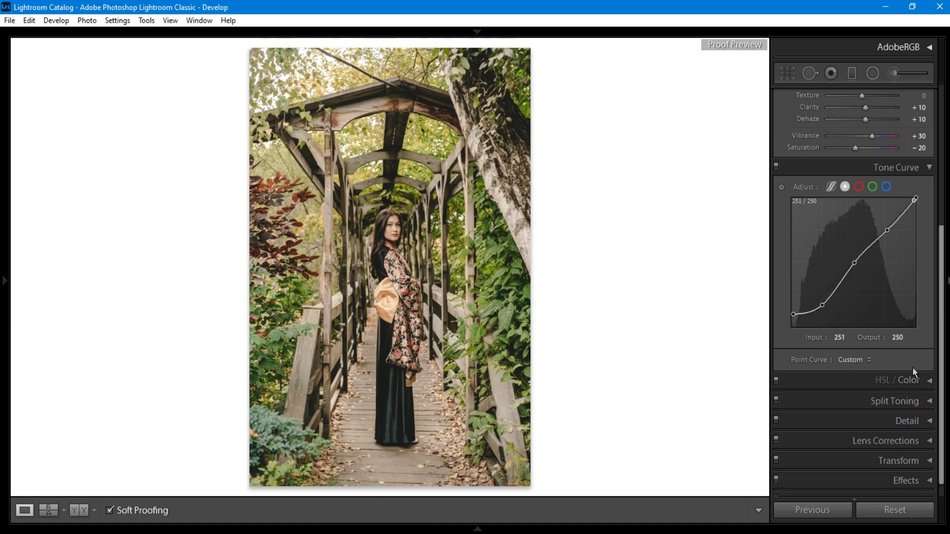
click(898, 337)
text(241)
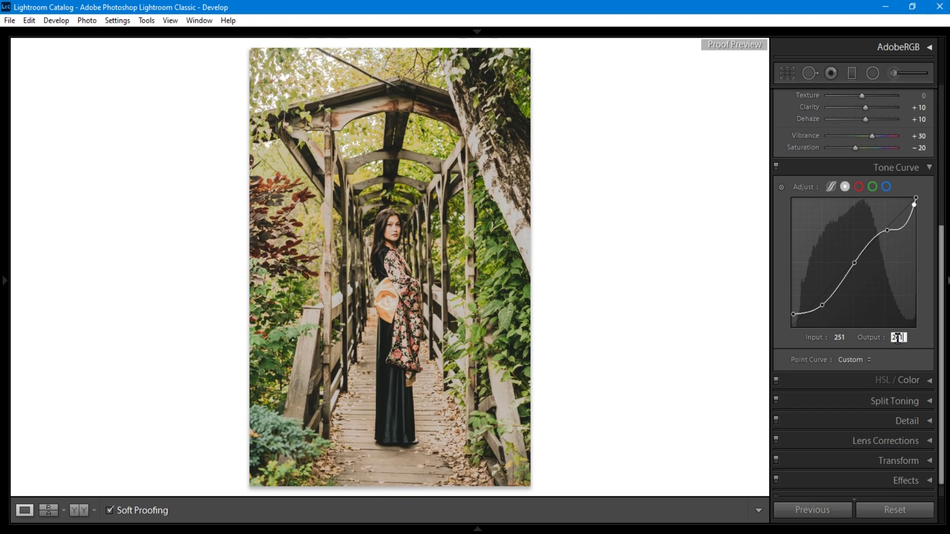
click(915, 205)
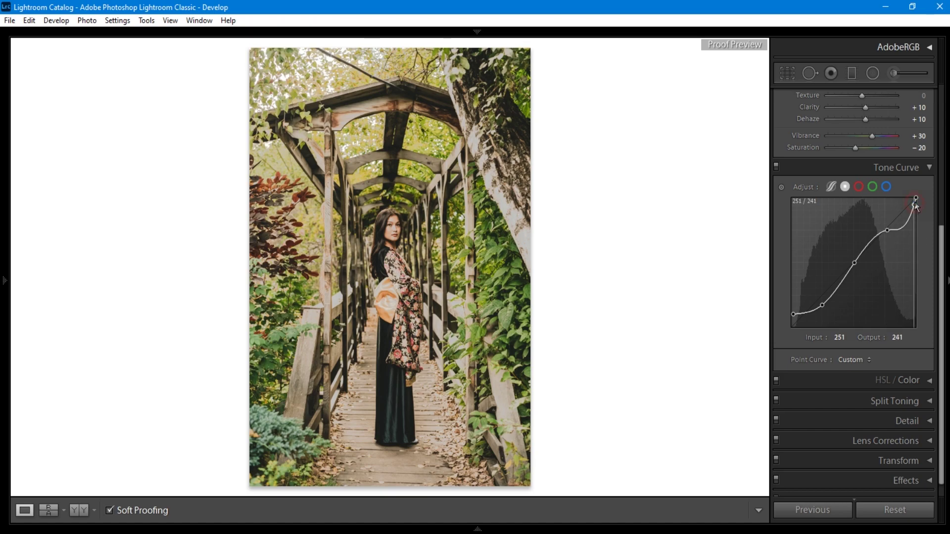
key(Up)
key(Up)
key(Up)
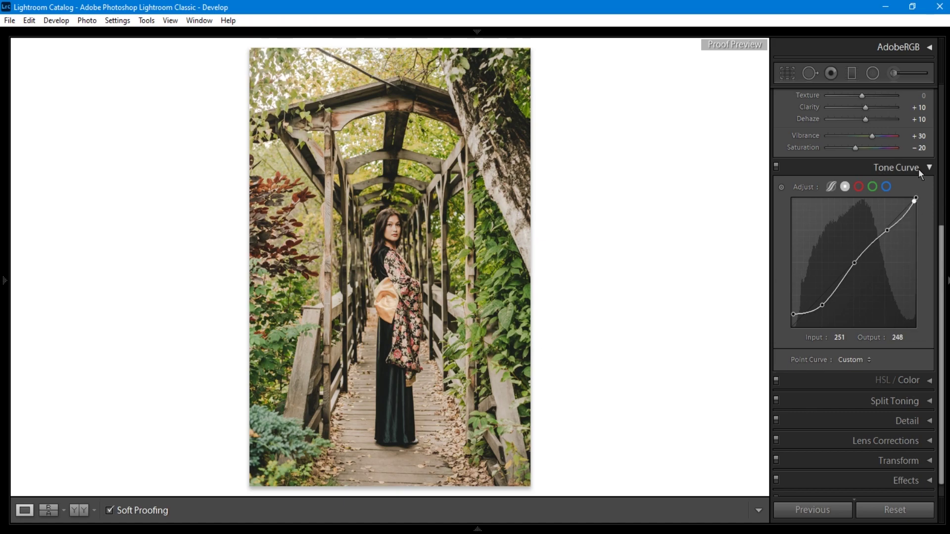
In HSL Hue, set Red −10, Orange −10, Yellow −62 and Green −100
click(840, 379)
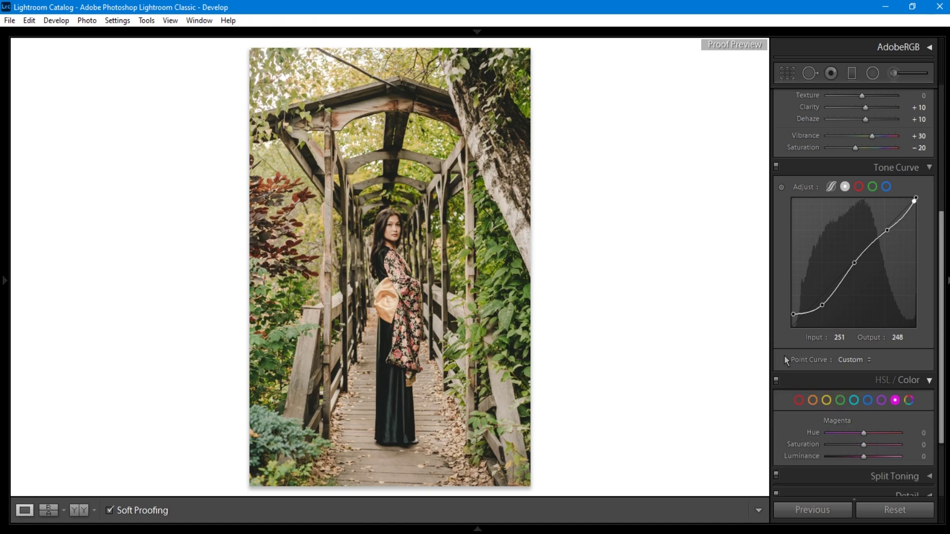
click(879, 288)
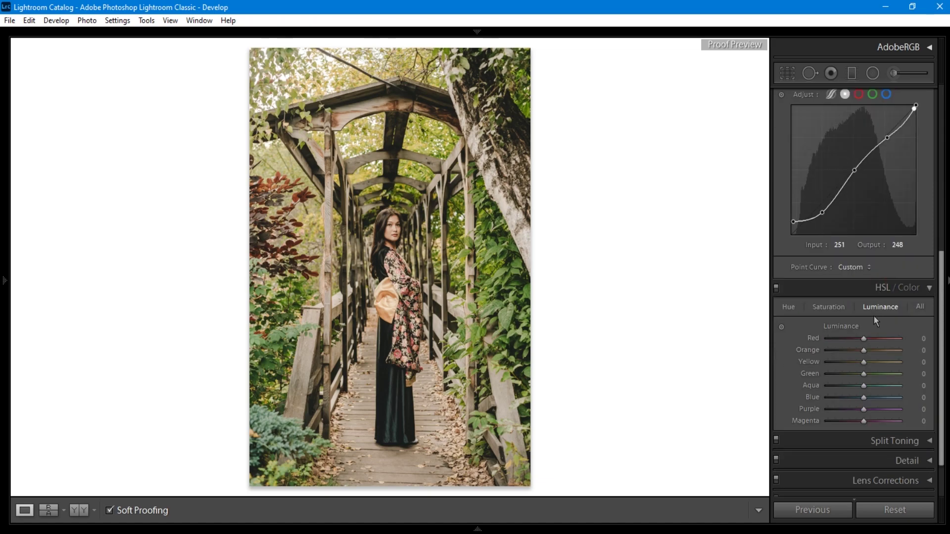
click(788, 307)
drag(864, 339, 849, 363)
click(864, 352)
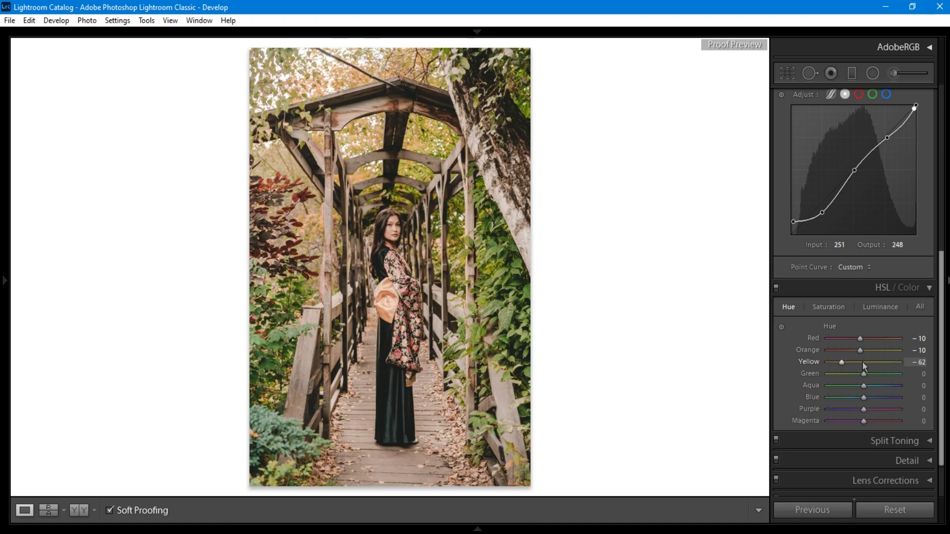
drag(864, 373, 820, 373)
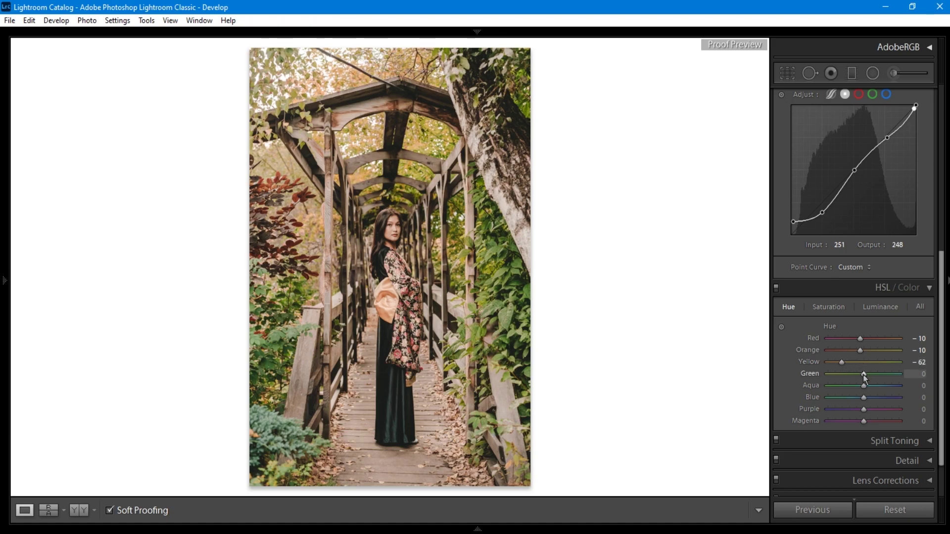
click(820, 310)
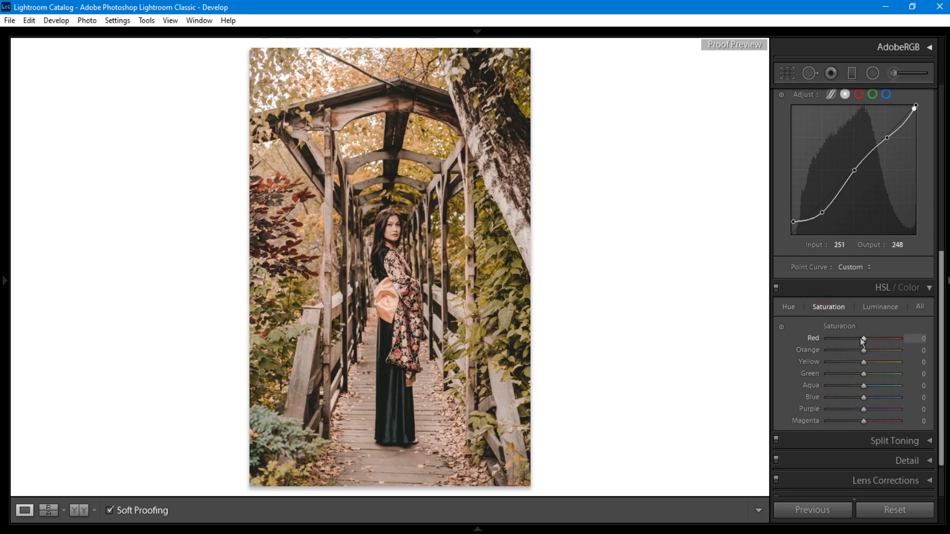
In HSL Saturation, set Orange +30, Yellow −20, Green −40, Aqua −20 and Blue −20
scroll(863, 341, down, 3)
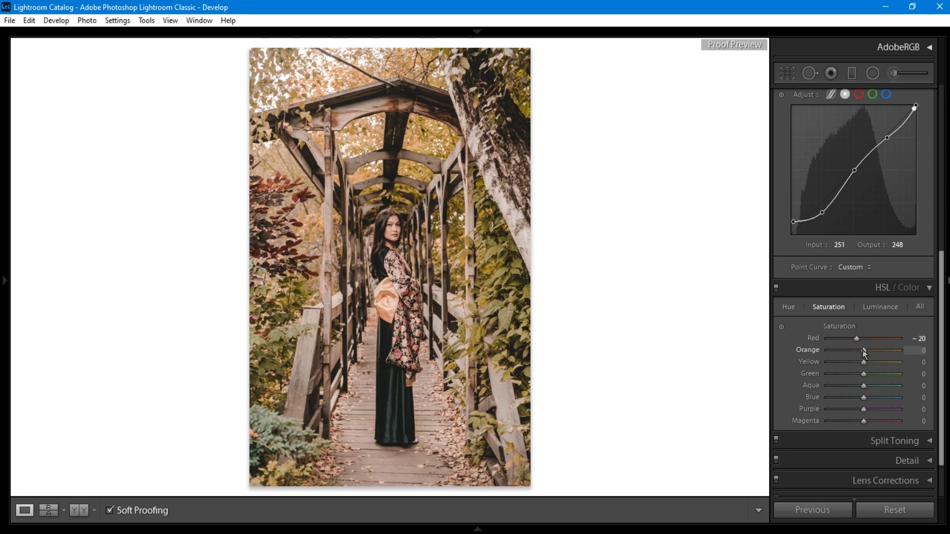
scroll(864, 352, up, 2)
scroll(863, 351, up, 2)
scroll(862, 365, down, 3)
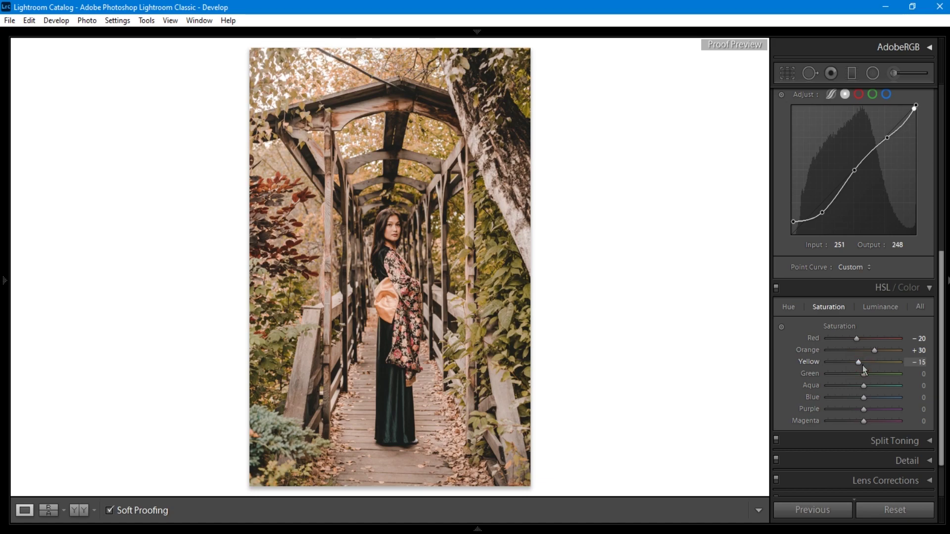
scroll(862, 366, down, 1)
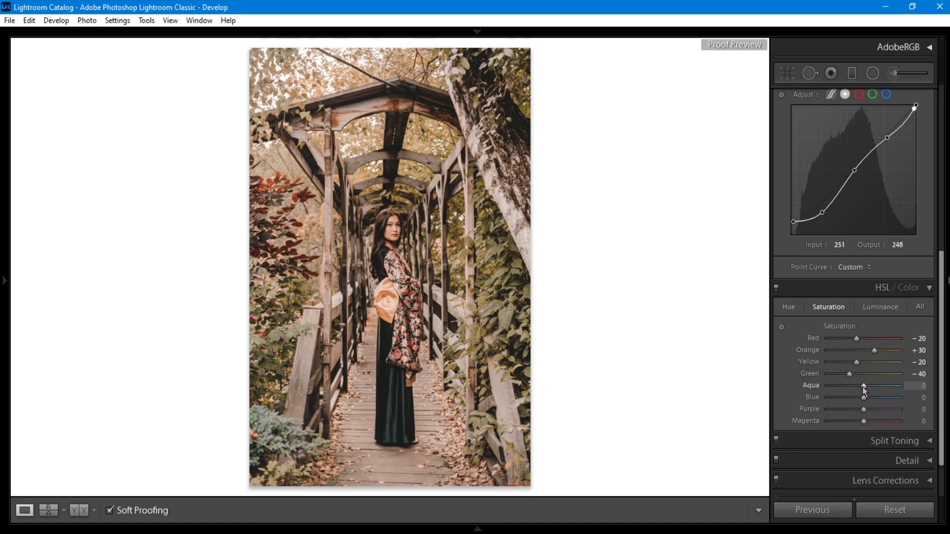
key(Down)
key(Down)
key(Down)
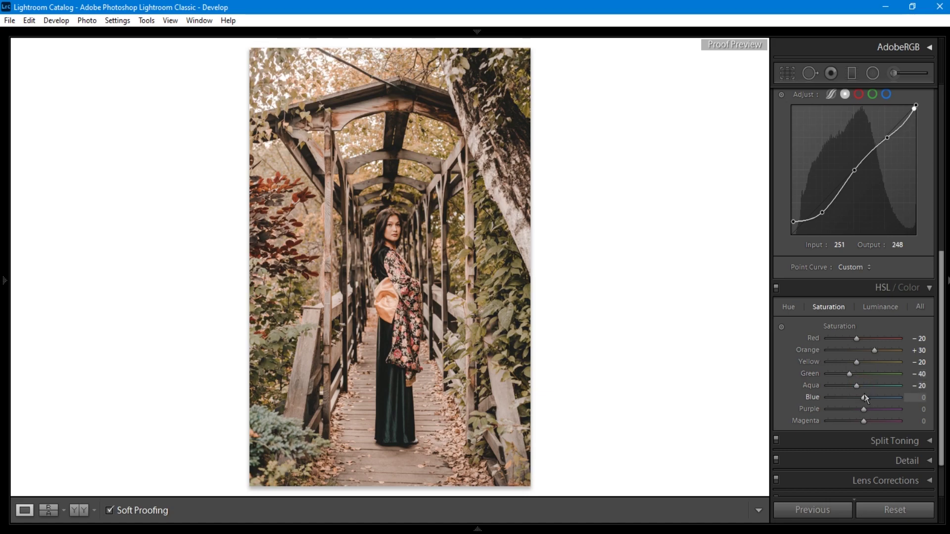
key(Down)
key(Down)
key(Down)
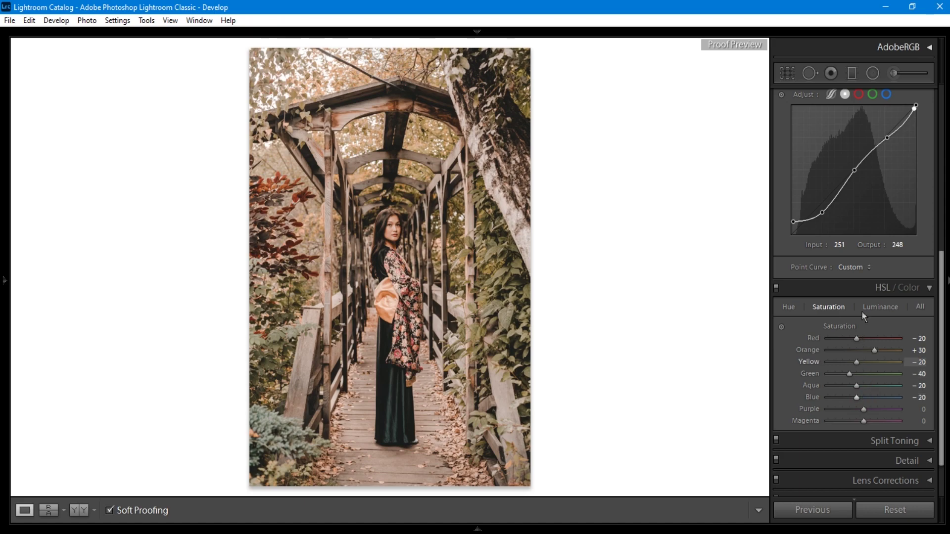
click(878, 307)
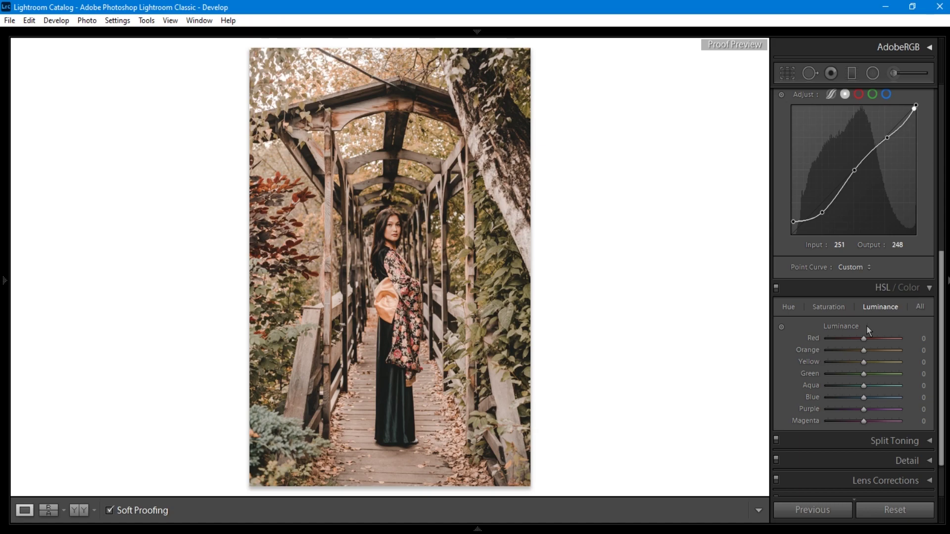
In HSL Luminance, set Red +10, Orange −10, and Yellow, Green, Aqua, Blue −20
key(Up)
key(Up)
key(Down)
key(Down)
key(Down)
key(Down)
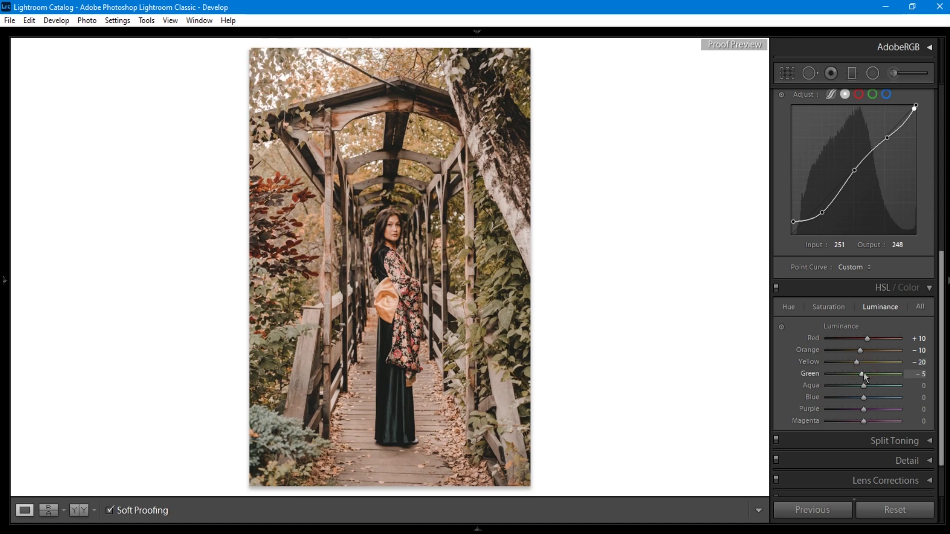
key(Down)
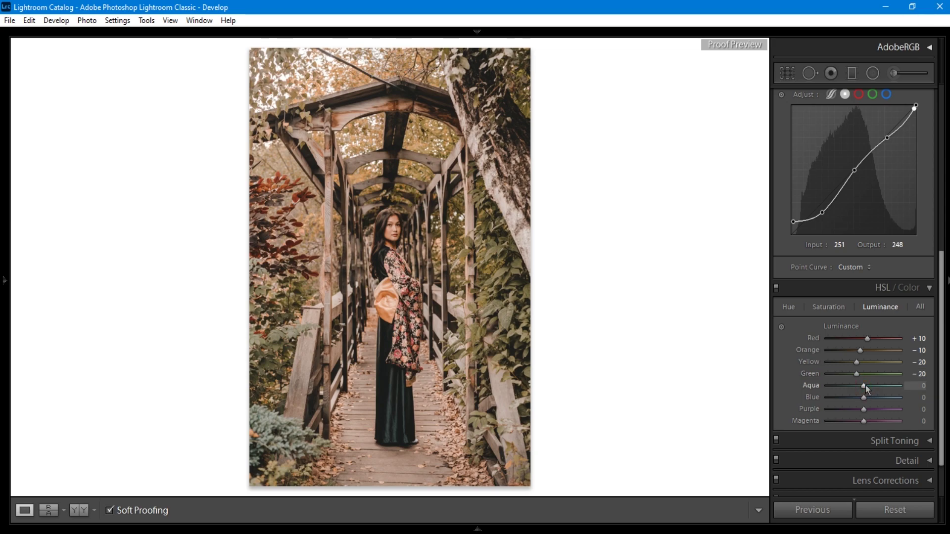
key(Down)
key(Down)
key(Down)
key(Down)
key(Down)
key(Down)
key(Down)
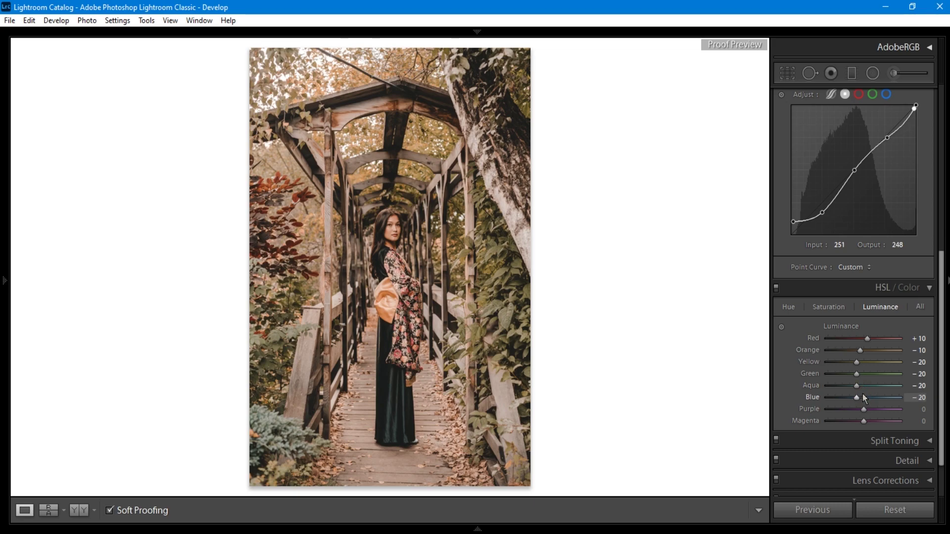
scroll(860, 373, down, 2)
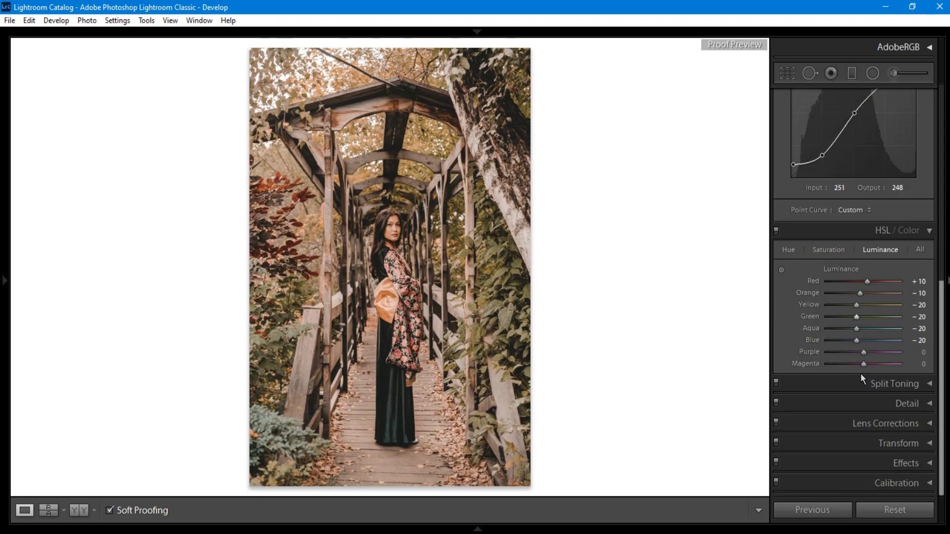
In Split Toning, give the shadows hue 28 and saturation 20
click(921, 386)
scroll(901, 384, down, 2)
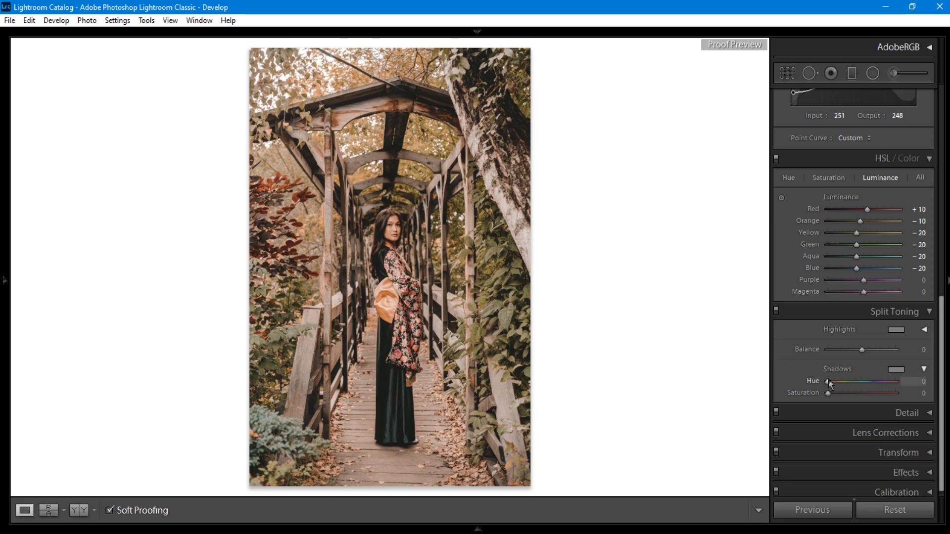
drag(828, 382, 835, 383)
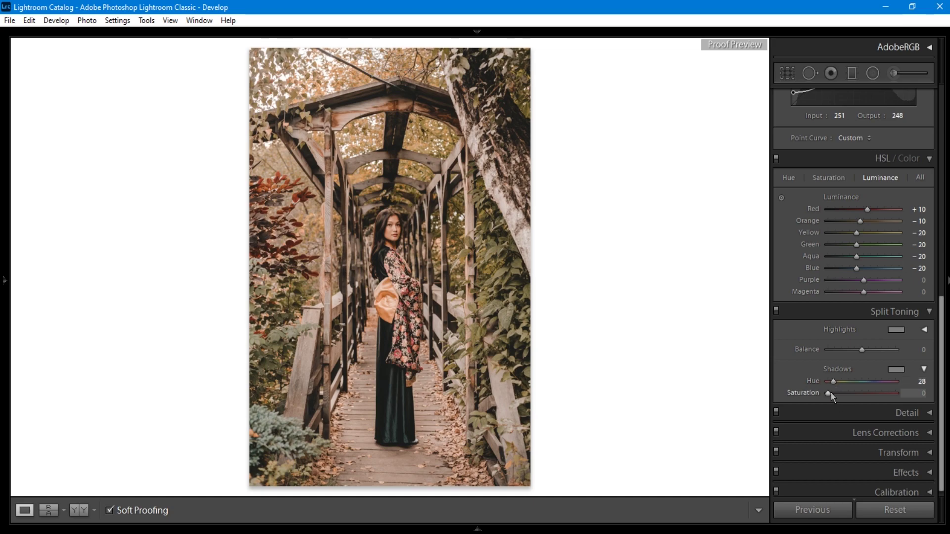
drag(827, 393, 840, 394)
In Detail, set luminance noise reduction to 16
click(898, 415)
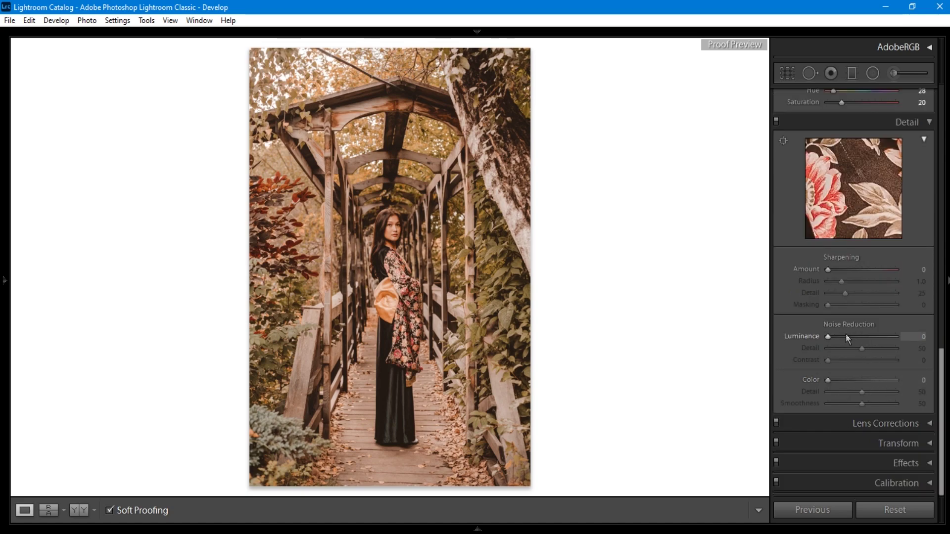
click(829, 338)
drag(830, 341, 841, 340)
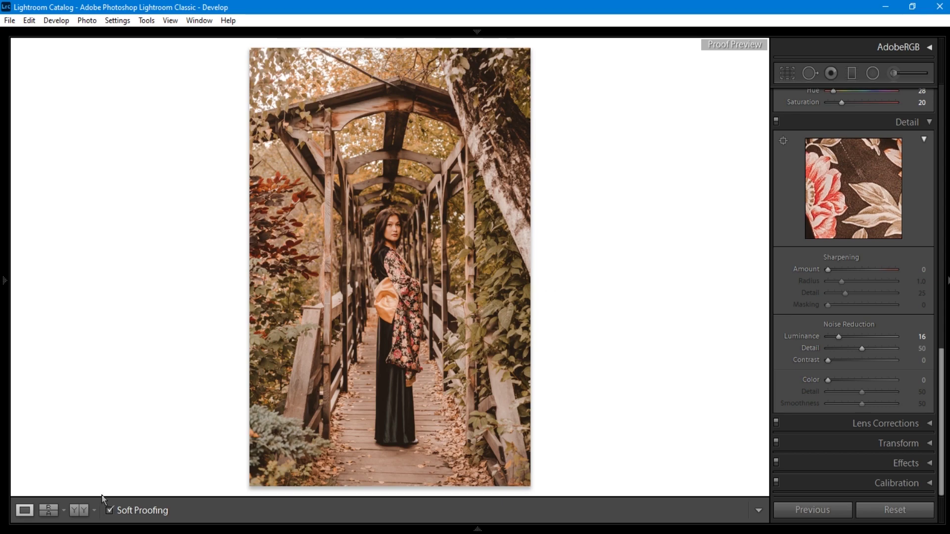
Try the Before/After comparison layouts: left/right, split left/right, top/bottom and split top/bottom
click(79, 510)
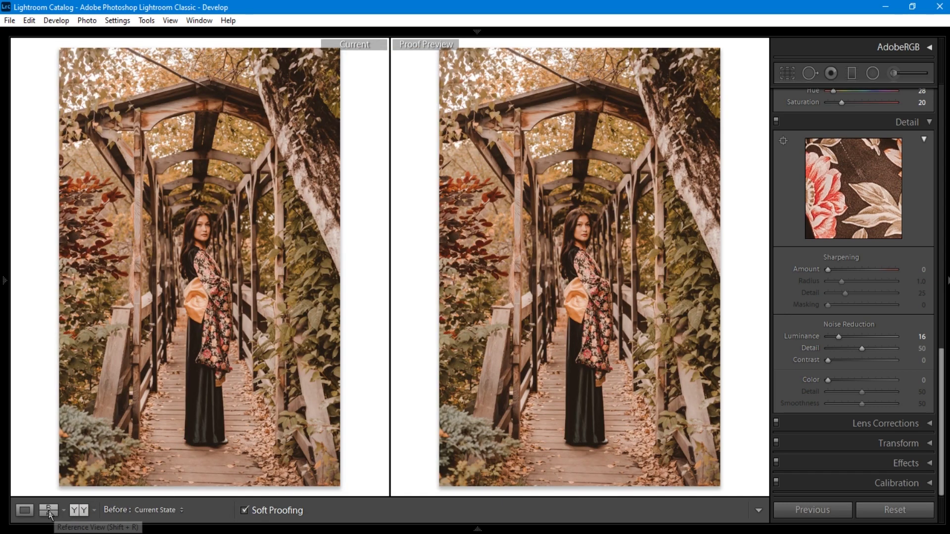
click(24, 511)
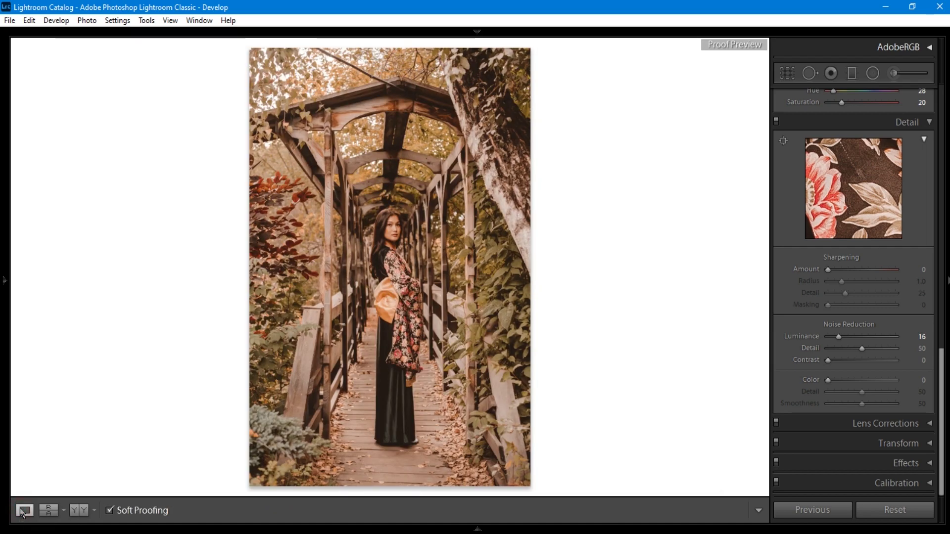
click(93, 511)
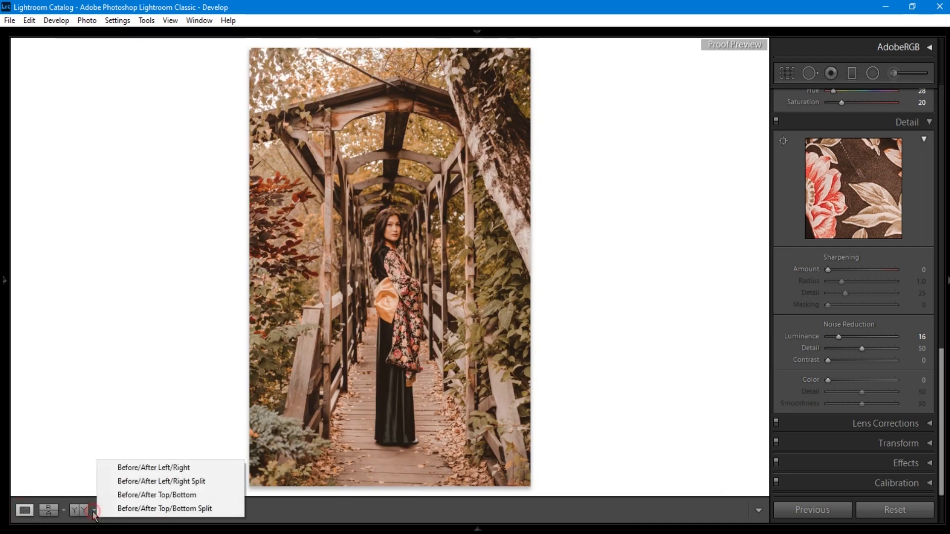
click(144, 468)
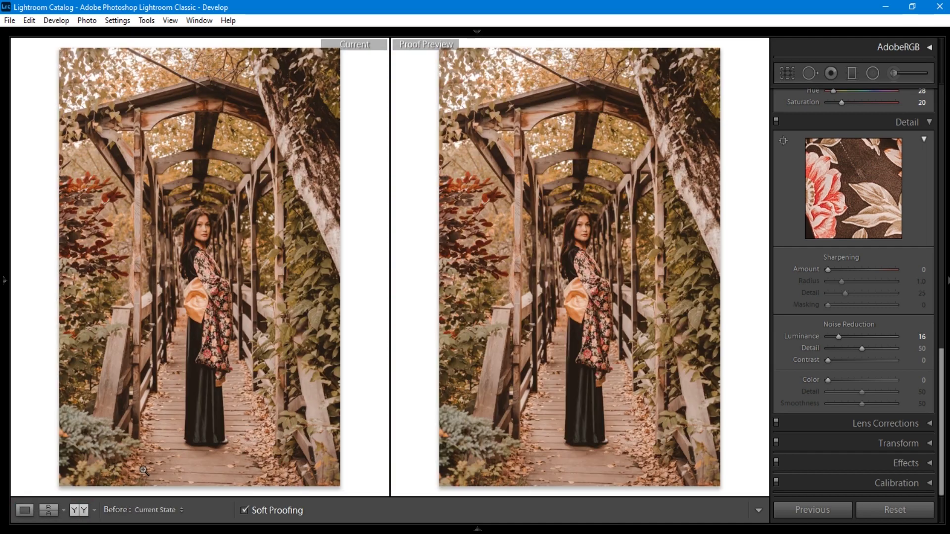
click(94, 511)
click(109, 487)
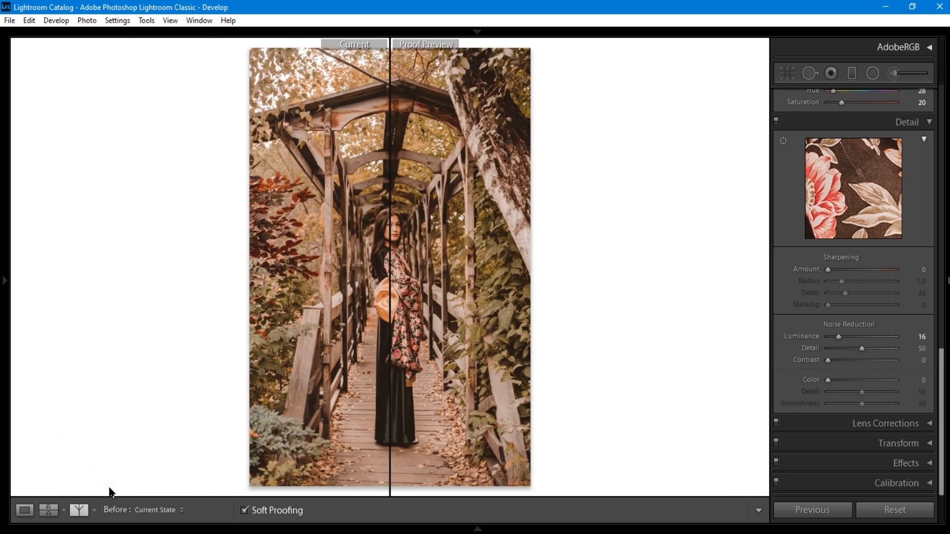
key(alt+y)
click(95, 511)
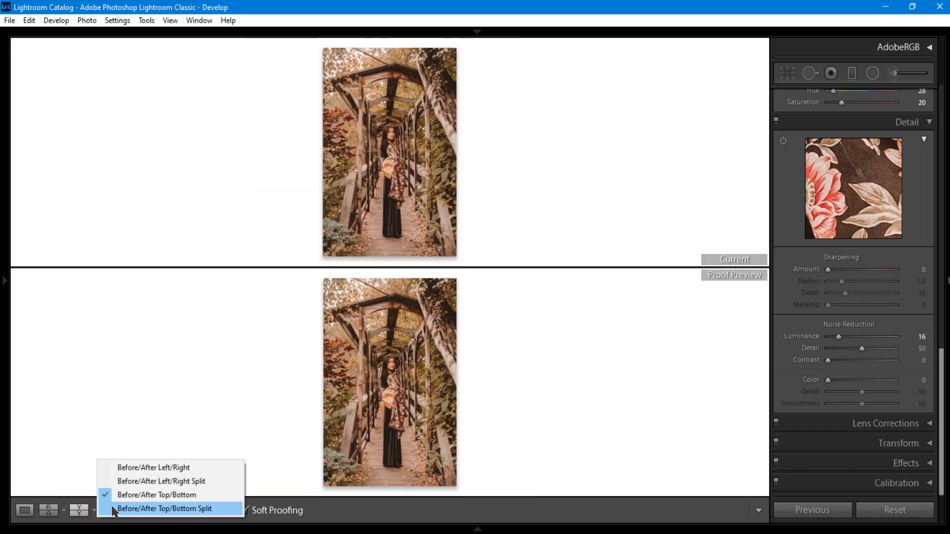
click(106, 508)
Turn off Soft Proofing and show Before/After Left/Right side by side
click(251, 511)
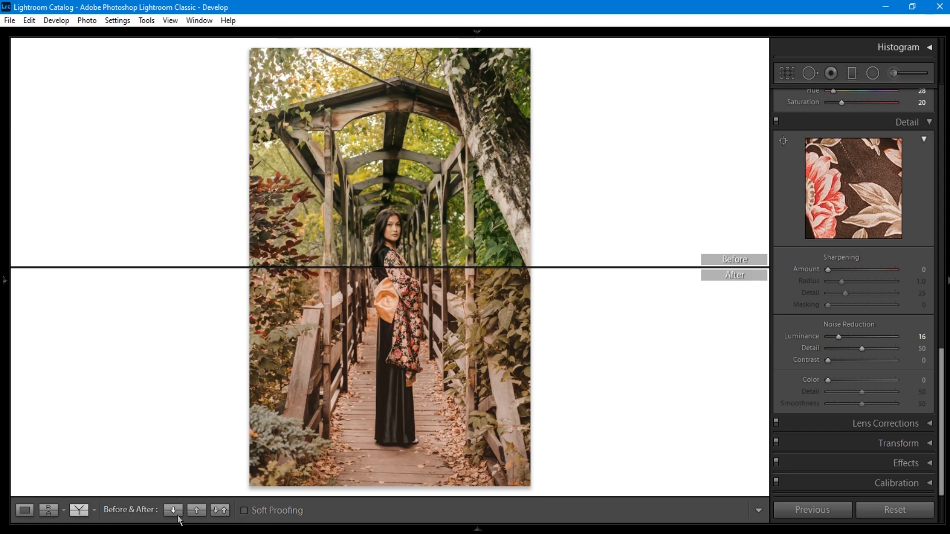
click(93, 513)
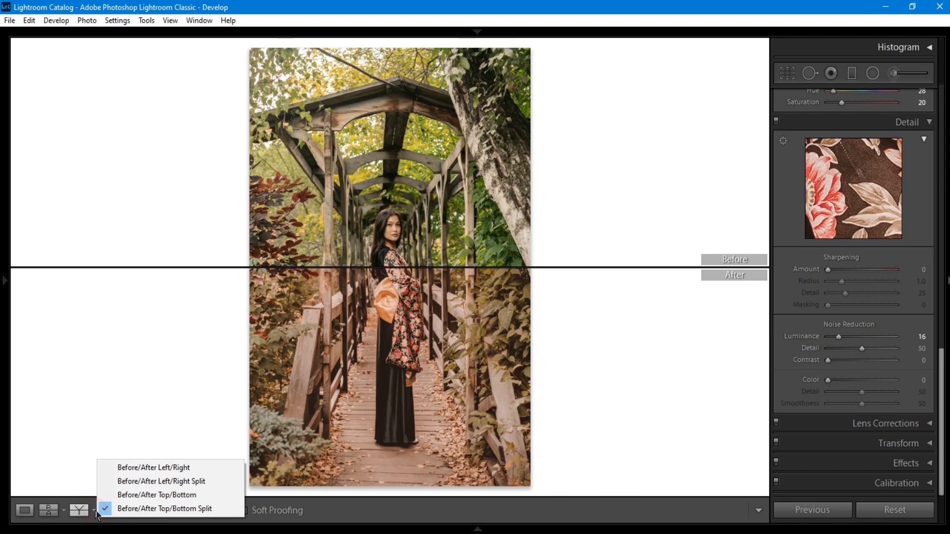
click(125, 473)
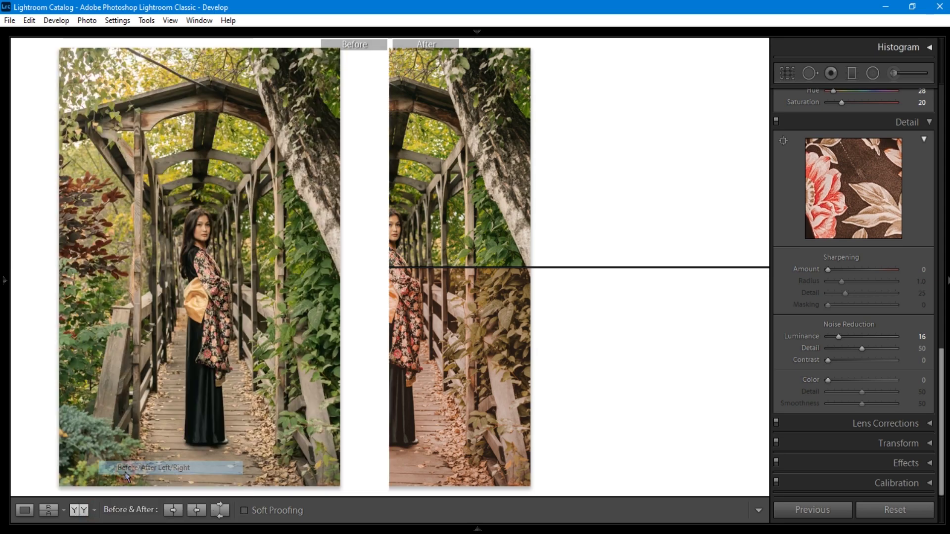